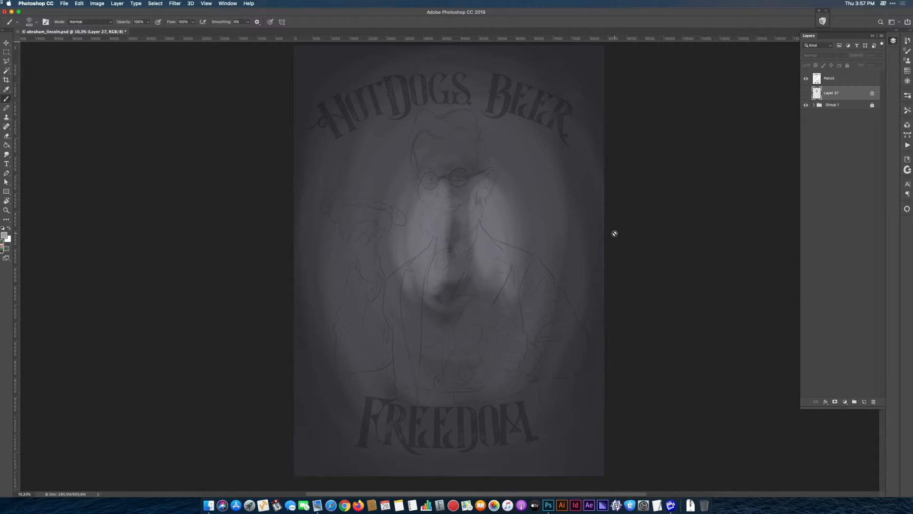
Examine the Pencil sketch over the portrait's face by hiding and showing its layer, and select it to check its blend settings.
drag(459, 178, 489, 269)
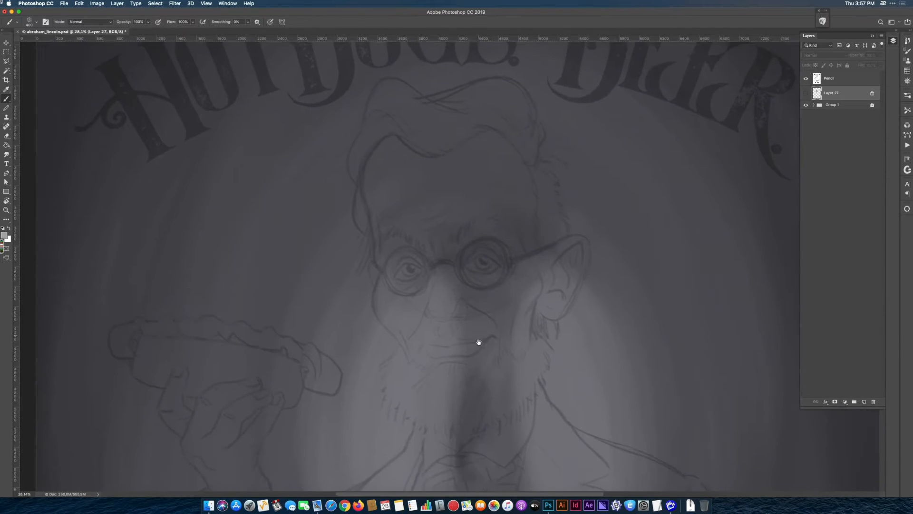
key(super+r)
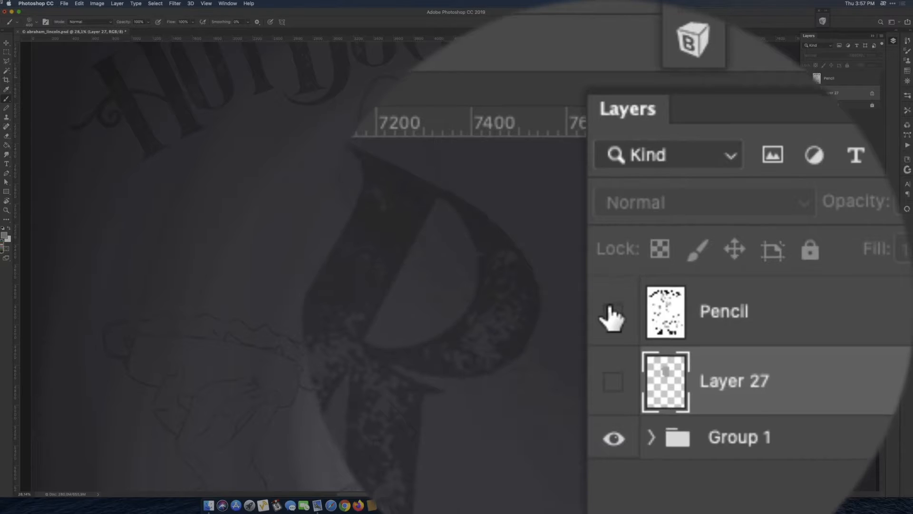
click(806, 78)
click(806, 78)
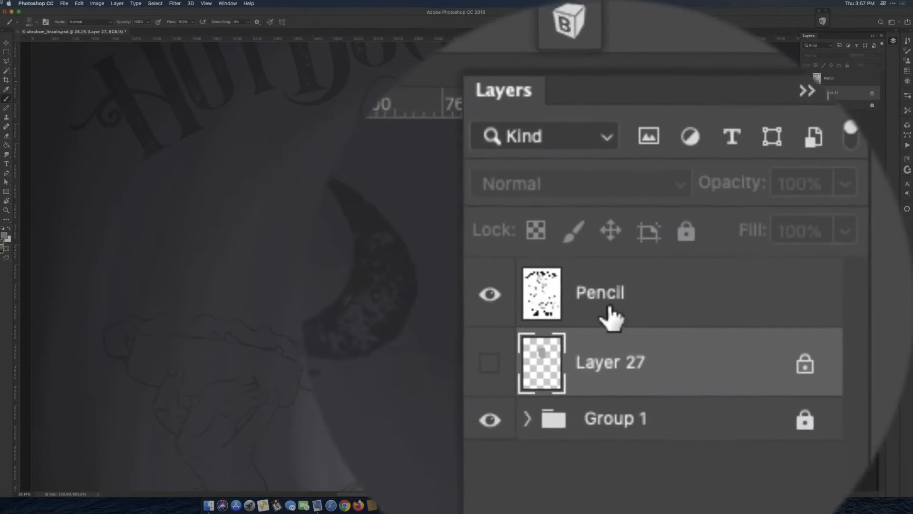
click(830, 78)
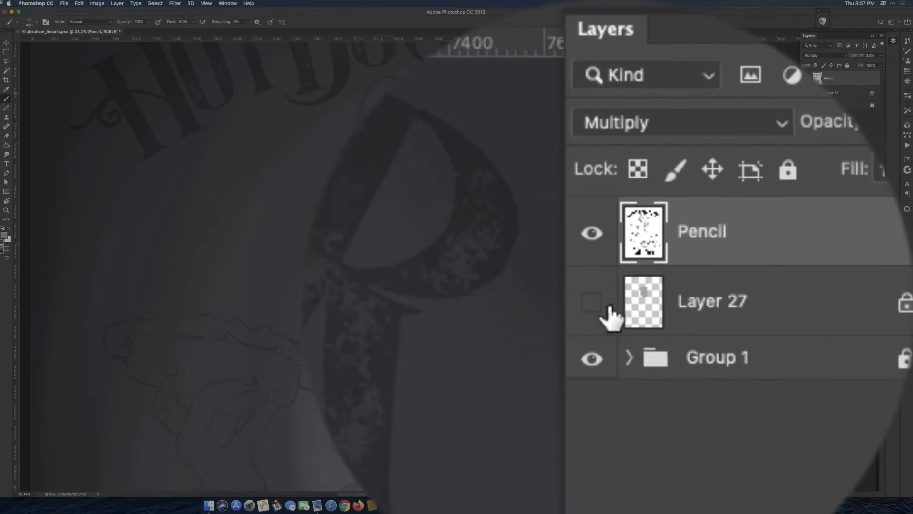
Unlock and show Layer 27, and compare its grey face base with the Pencil sketch hidden and shown.
click(823, 94)
click(806, 93)
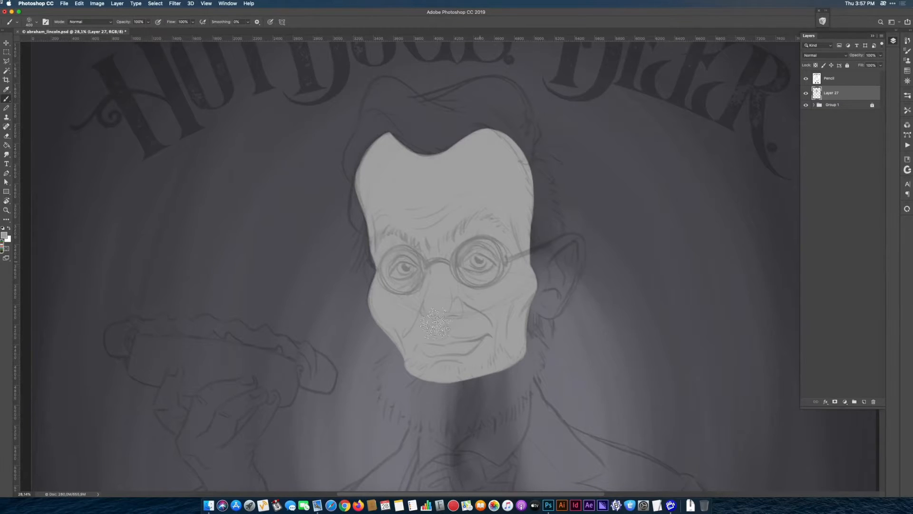
click(806, 79)
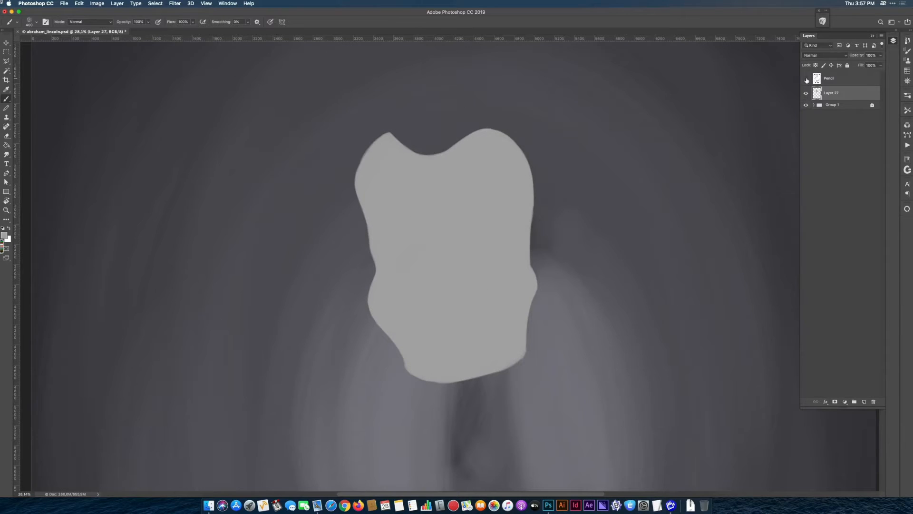
click(805, 79)
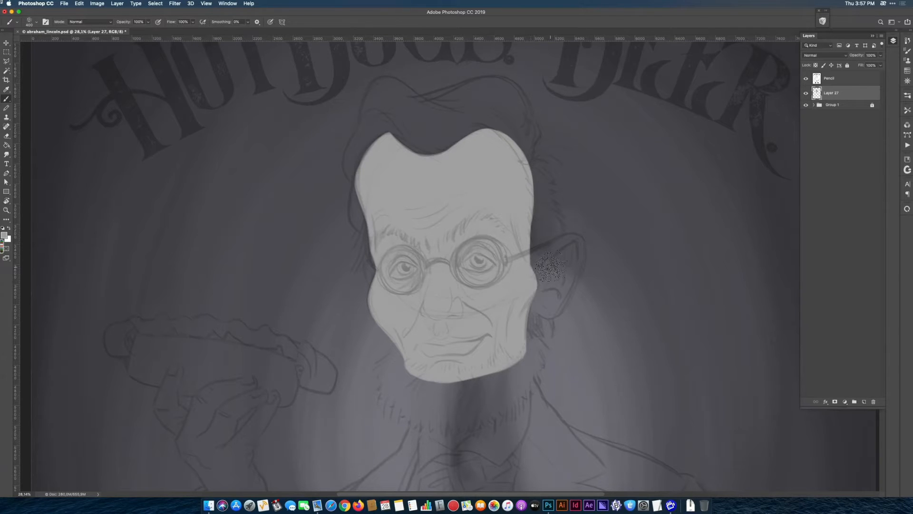
Set a darker grey foreground colour and reduce the brush size for shading the face.
mouse_move(525, 300)
super+mouse_down()
mouse_move(515, 312)
mouse_move(522, 322)
mouse_move(524, 310)
super+mouse_up()
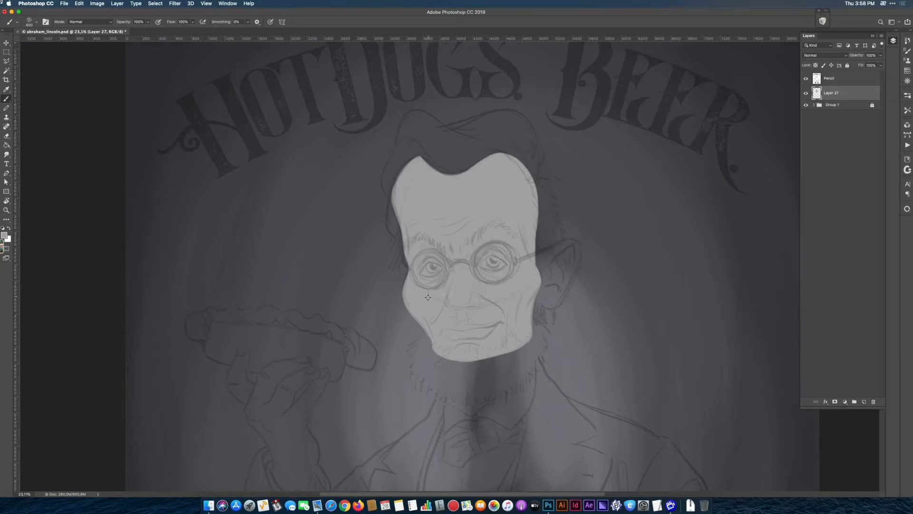
click(5, 234)
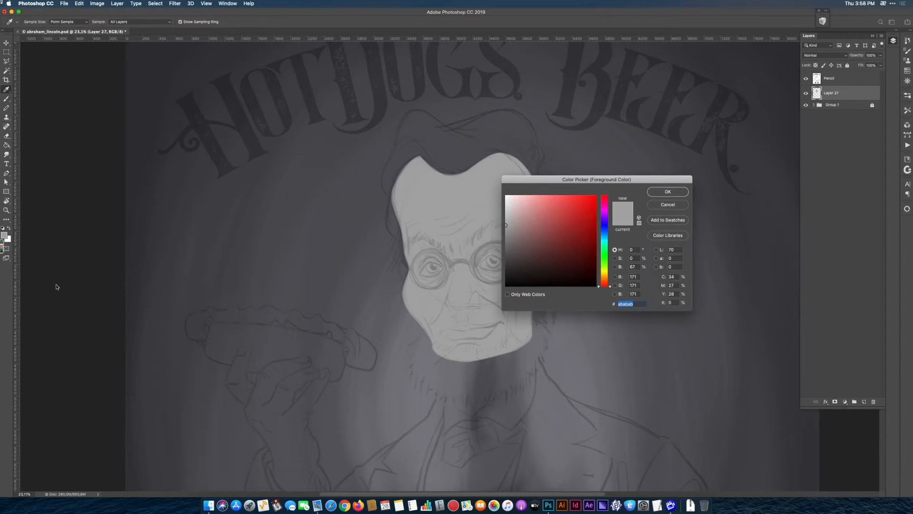
click(667, 191)
scroll(481, 293, up, 5)
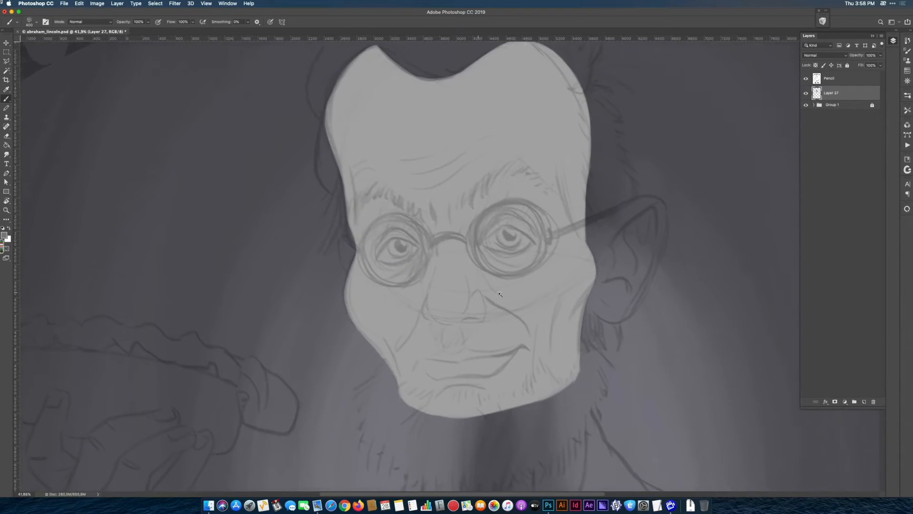
key(bracketleft)
key(bracketleft)
key(bracketleft)
key(bracketleft)
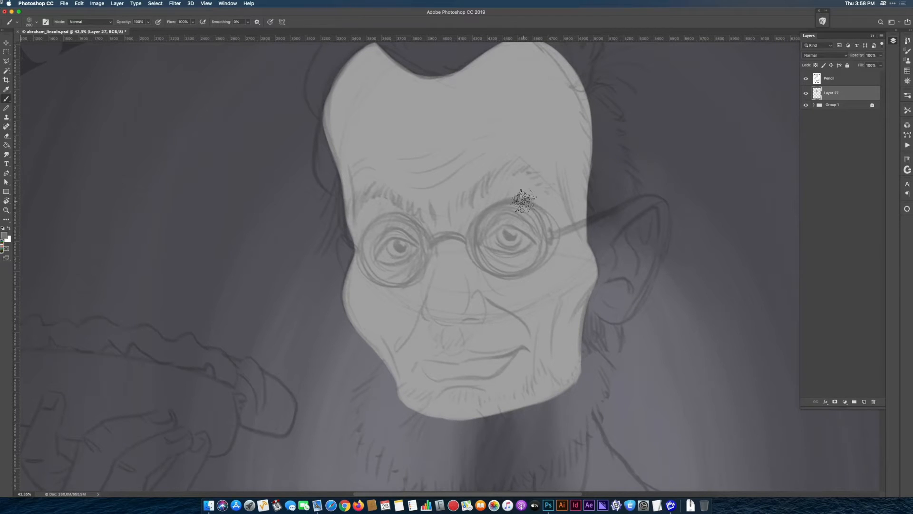
Paint darker grey shading on Layer 27 over the brows and eye sockets around both lenses.
mouse_move(465, 232)
mouse_down()
mouse_move(512, 180)
mouse_move(467, 230)
mouse_move(501, 199)
mouse_move(473, 246)
mouse_move(479, 222)
mouse_move(520, 174)
mouse_move(514, 192)
mouse_move(537, 196)
mouse_move(521, 178)
mouse_move(558, 215)
mouse_move(499, 192)
mouse_up()
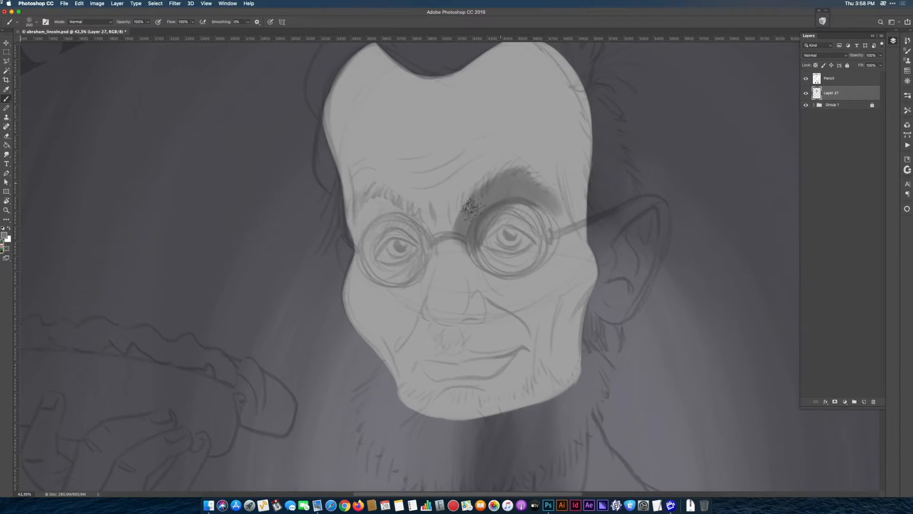
mouse_move(462, 228)
mouse_down()
mouse_move(463, 270)
mouse_move(460, 233)
mouse_move(434, 247)
mouse_move(409, 214)
mouse_move(374, 211)
mouse_move(364, 220)
mouse_move(377, 204)
mouse_move(418, 238)
mouse_move(391, 208)
mouse_move(371, 272)
mouse_move(447, 258)
mouse_move(359, 226)
mouse_move(366, 223)
mouse_move(357, 263)
mouse_up()
mouse_move(382, 197)
mouse_down()
mouse_move(360, 215)
mouse_move(368, 226)
mouse_move(372, 203)
mouse_move(369, 233)
mouse_up()
click(357, 234)
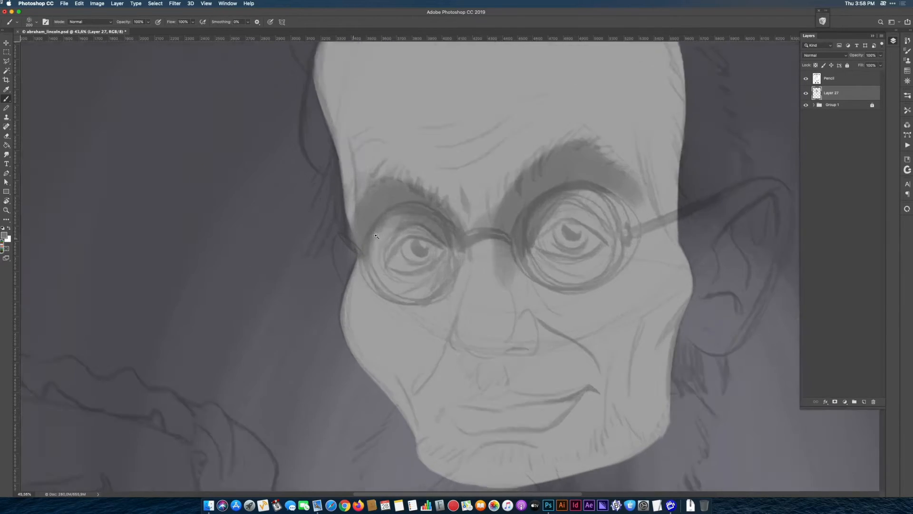
Hide the Pencil layer and examine closely the brow shading along the left edge of the face shape.
click(806, 79)
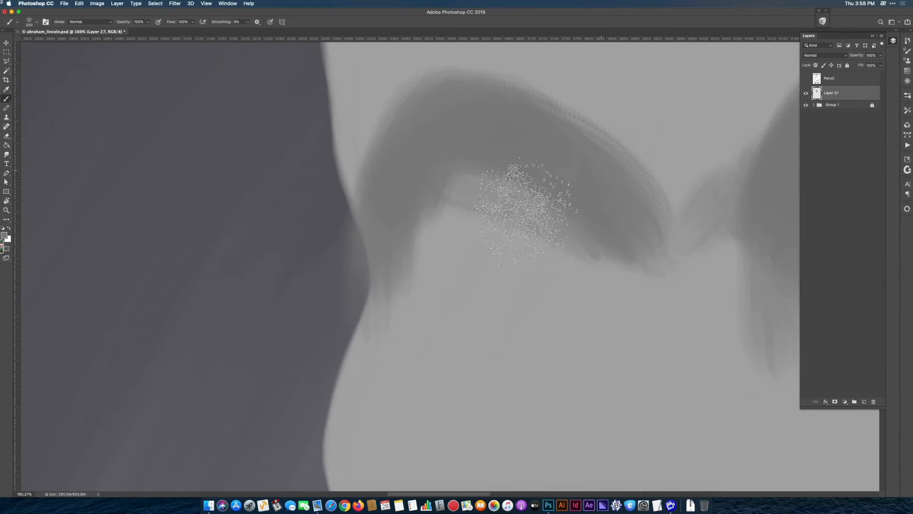
drag(397, 278, 351, 351)
drag(476, 363, 456, 351)
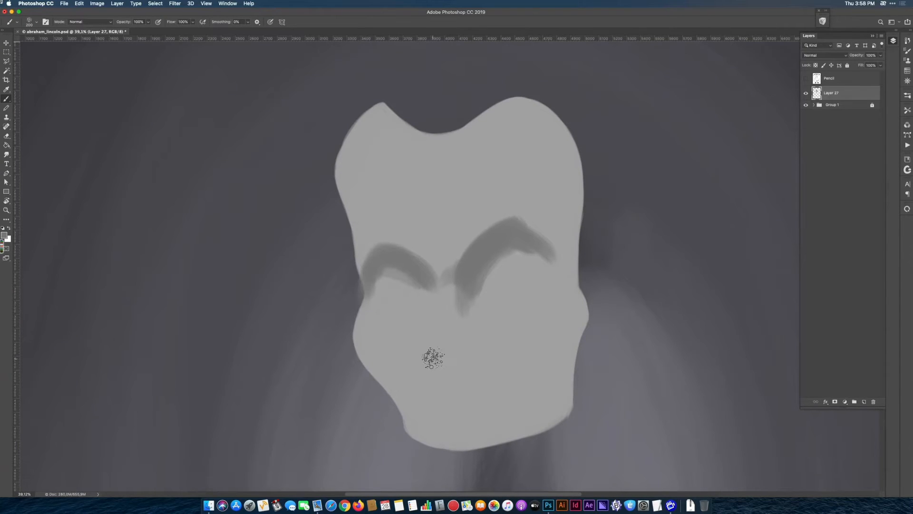
Undo the shading strokes around both eyes on Layer 27.
key(super+z)
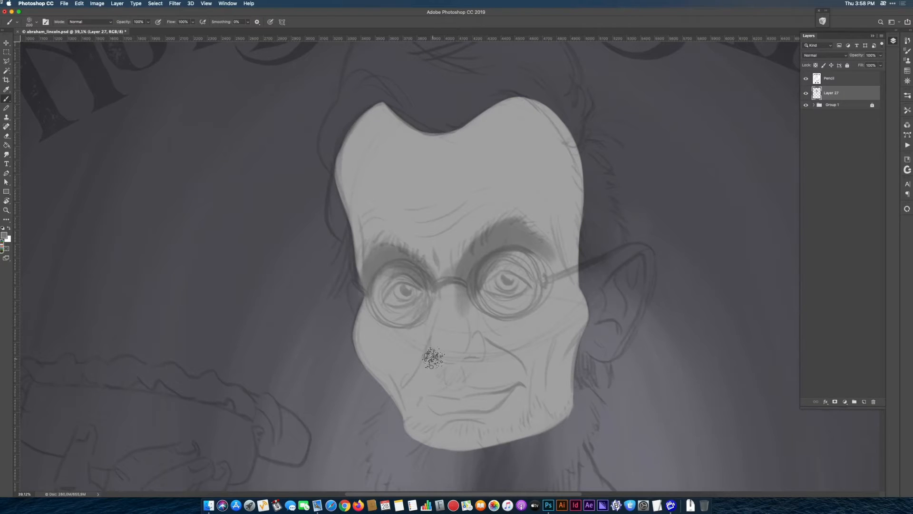
key(super+z)
key(super+z)
key(super+z)
key(super+z)
key(super+z)
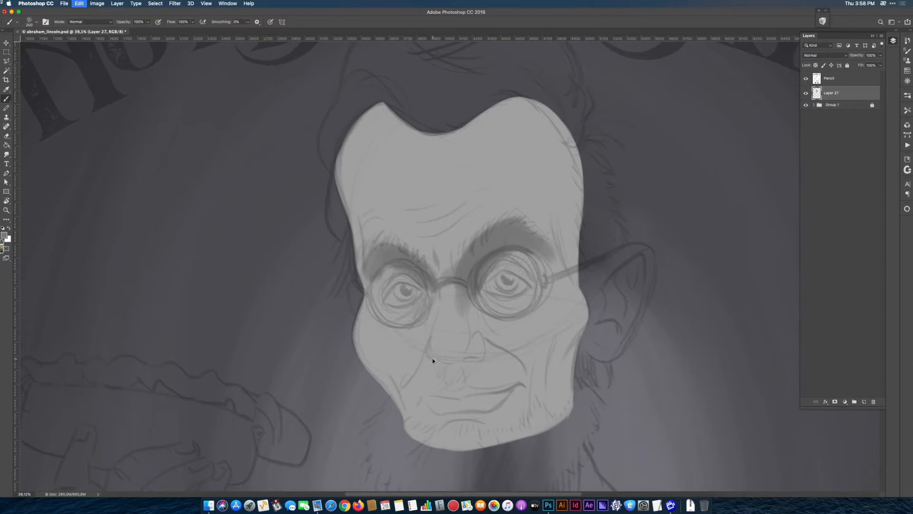
key(super+z)
key(super+z)
key(super+z)
key(super+z)
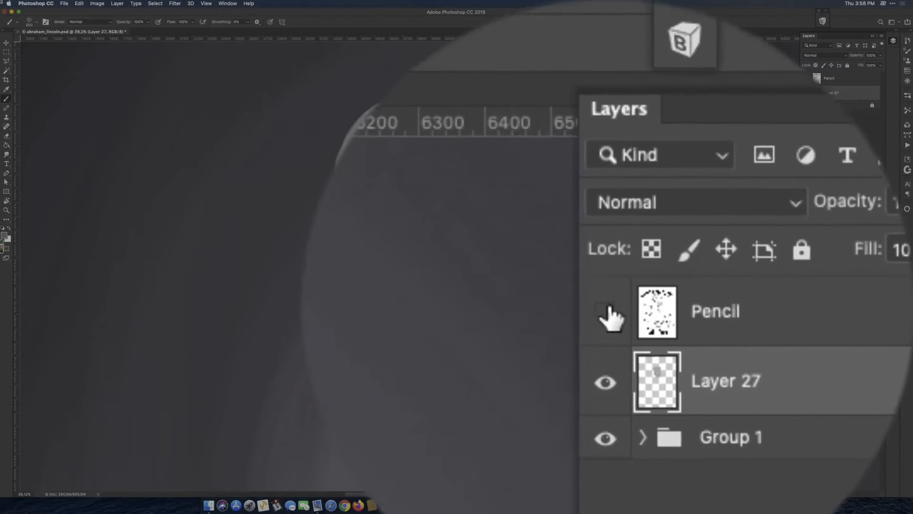
Load Layer 27's face shape as a selection and hide the selection edges, with the Pencil sketch visible.
click(806, 78)
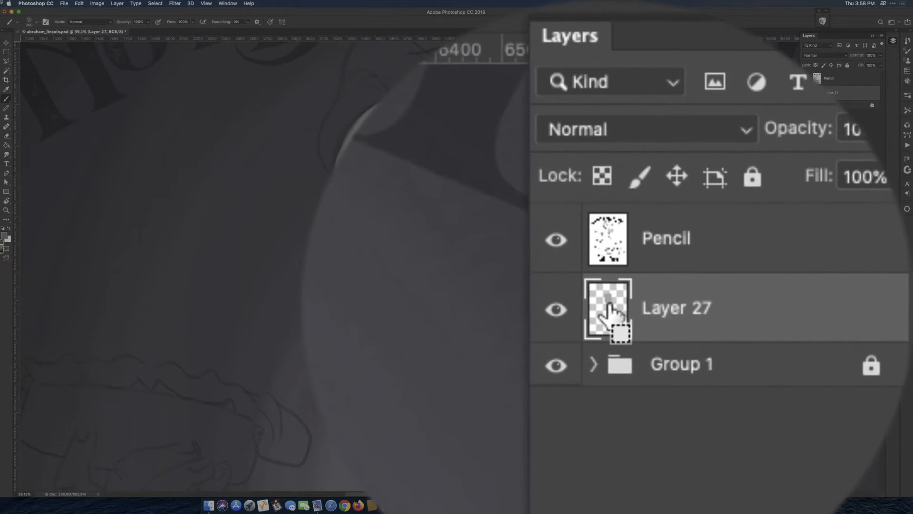
super+click(818, 91)
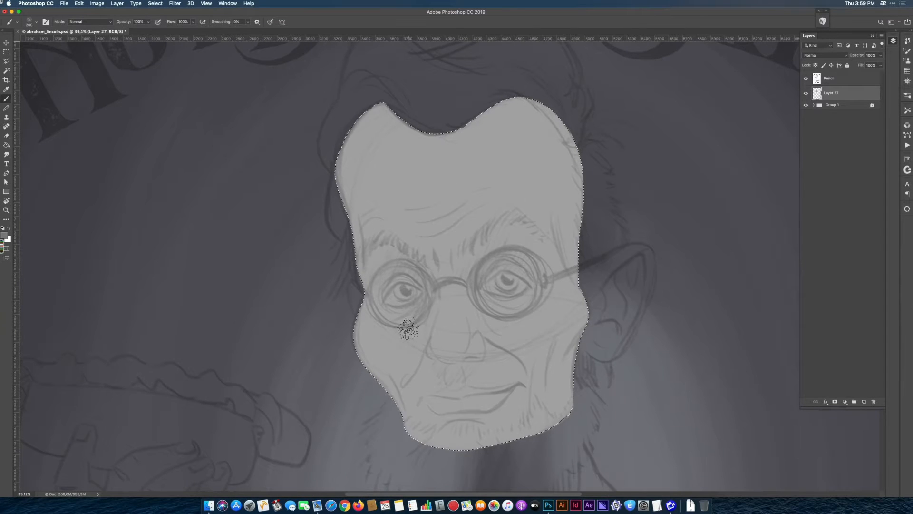
key(super+h)
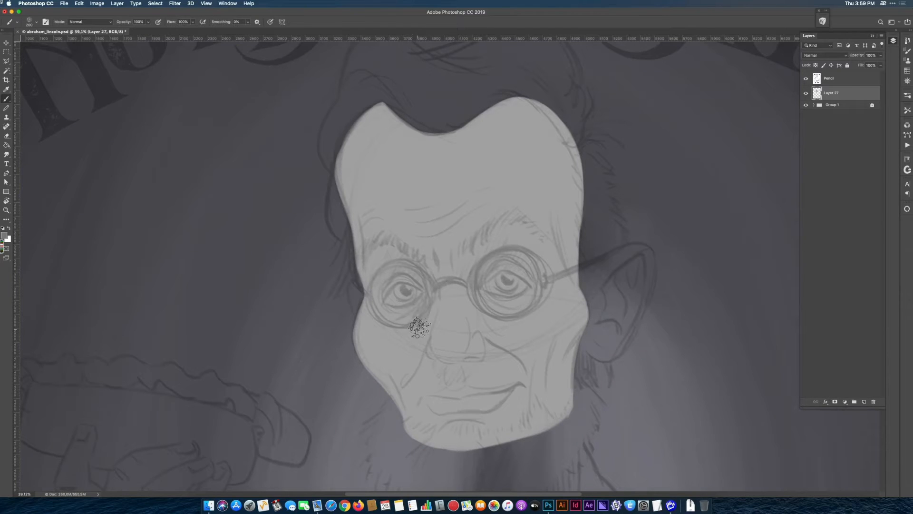
Paint darker grey shading over both brows and the nose bridge within the hidden face selection.
mouse_move(509, 236)
mouse_down()
mouse_move(493, 242)
mouse_move(468, 274)
mouse_move(498, 231)
mouse_up()
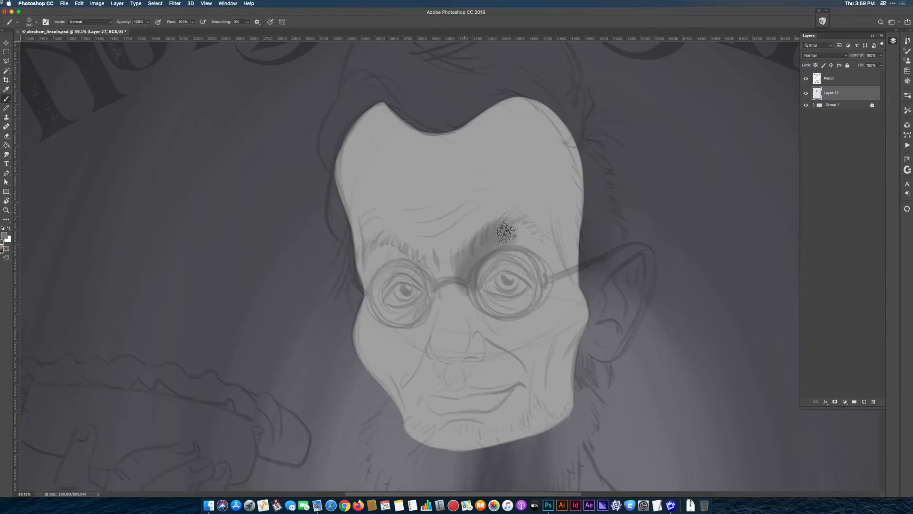
mouse_move(422, 279)
mouse_down()
mouse_move(369, 266)
mouse_move(383, 247)
mouse_move(395, 317)
mouse_move(392, 291)
mouse_move(442, 286)
mouse_up()
mouse_move(332, 333)
mouse_down()
mouse_move(379, 257)
mouse_move(394, 176)
mouse_move(518, 233)
mouse_move(376, 246)
mouse_move(520, 227)
mouse_move(373, 290)
mouse_move(432, 288)
mouse_up()
drag(522, 321, 450, 321)
drag(532, 372, 419, 357)
key(super+r)
mouse_move(466, 295)
mouse_down()
mouse_move(500, 263)
mouse_move(495, 251)
mouse_move(531, 248)
mouse_move(516, 253)
mouse_move(529, 230)
mouse_move(519, 238)
mouse_move(547, 250)
mouse_up()
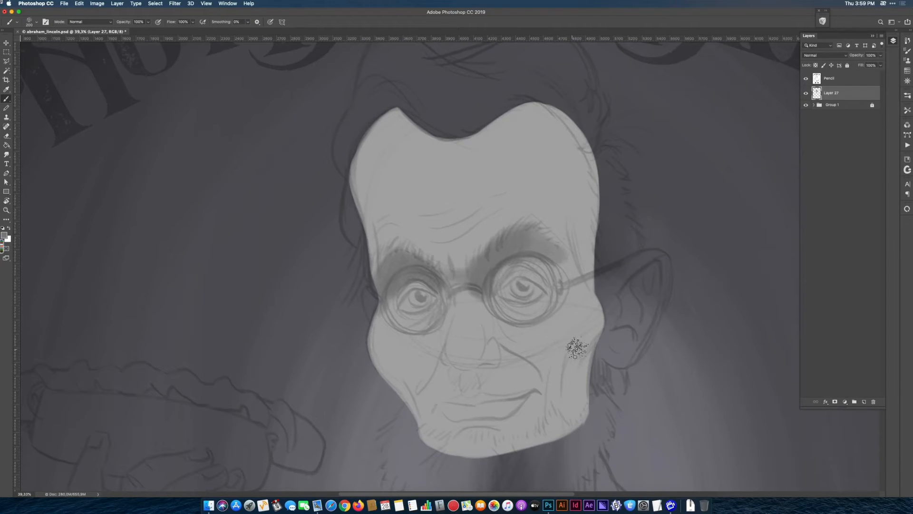
Test a brush stroke beside the face on a new layer with the selection cleared, and discard the stroke and layer.
click(865, 403)
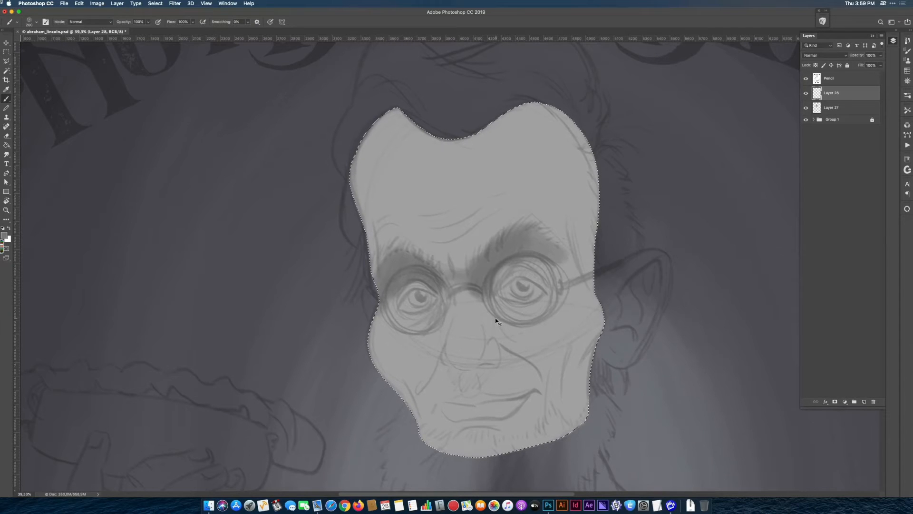
key(super+d)
mouse_move(289, 293)
mouse_down()
mouse_move(291, 311)
mouse_move(322, 332)
mouse_up()
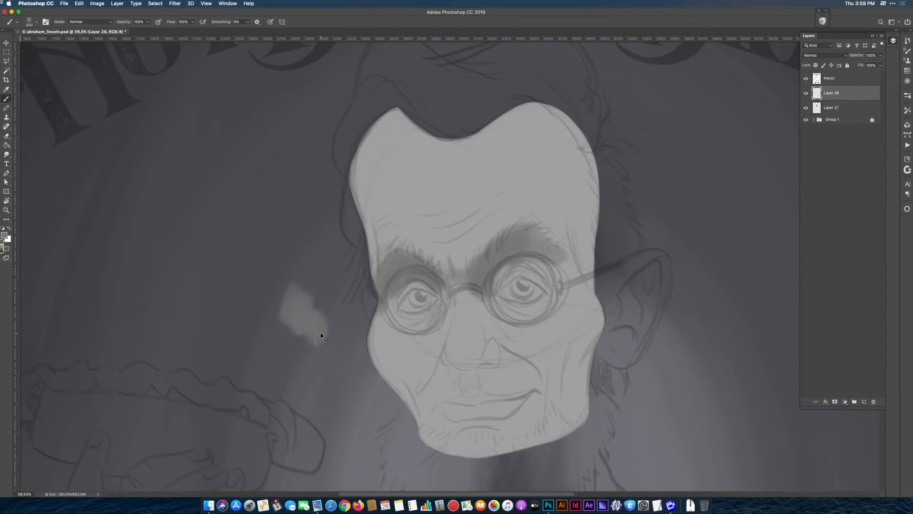
key(super+z)
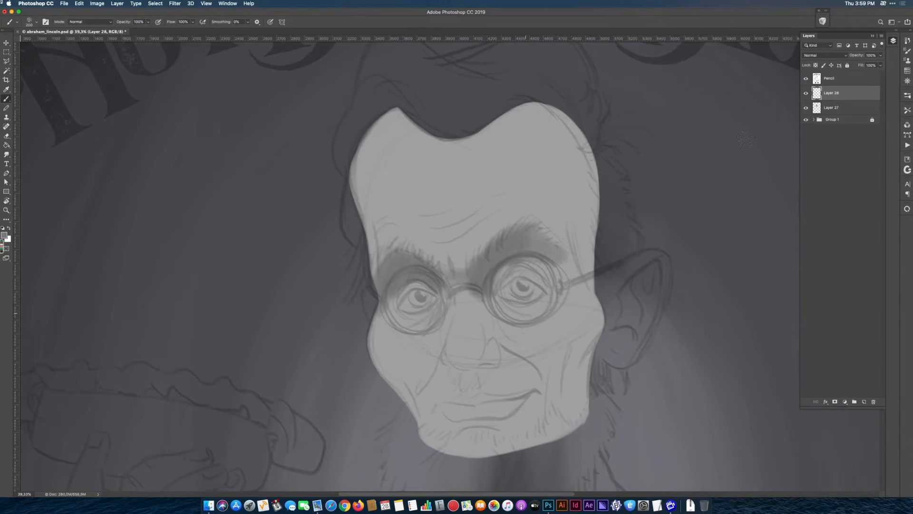
drag(834, 96, 873, 402)
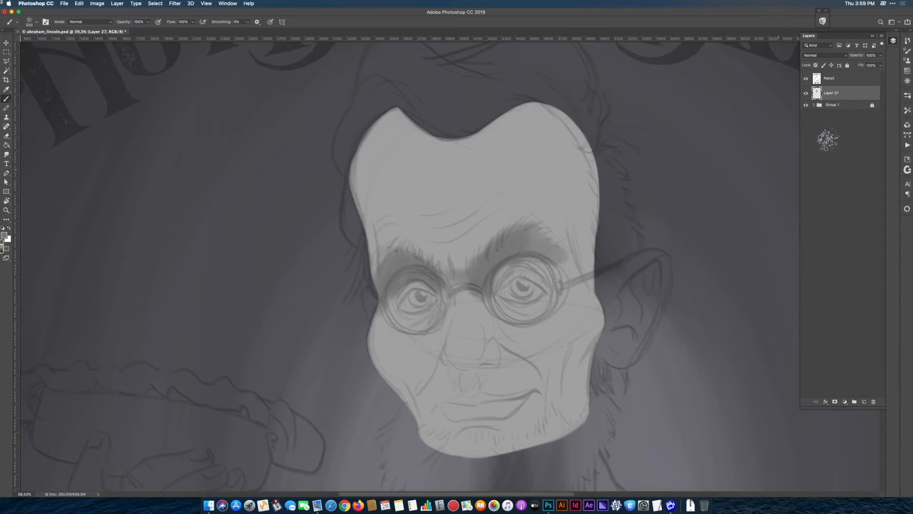
Revert the document history to the Load Selection state and deselect the face shape.
click(908, 41)
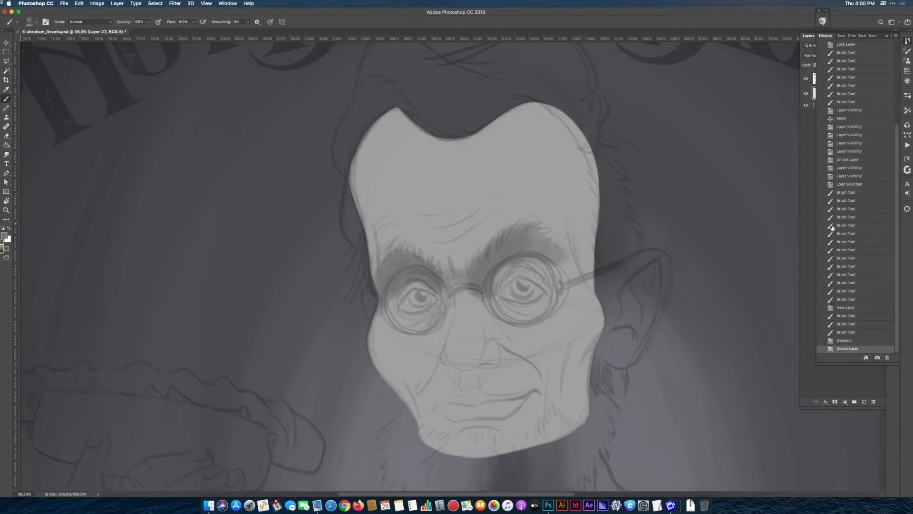
click(856, 185)
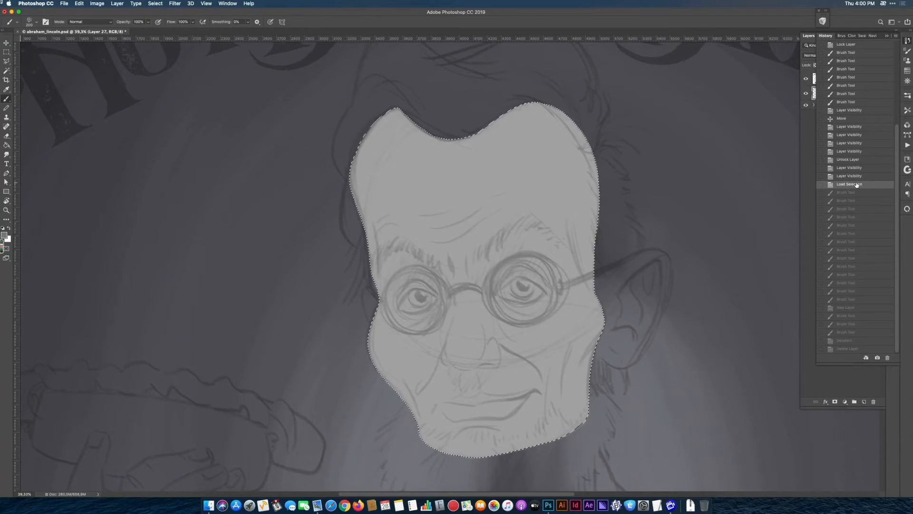
key(super+d)
click(887, 38)
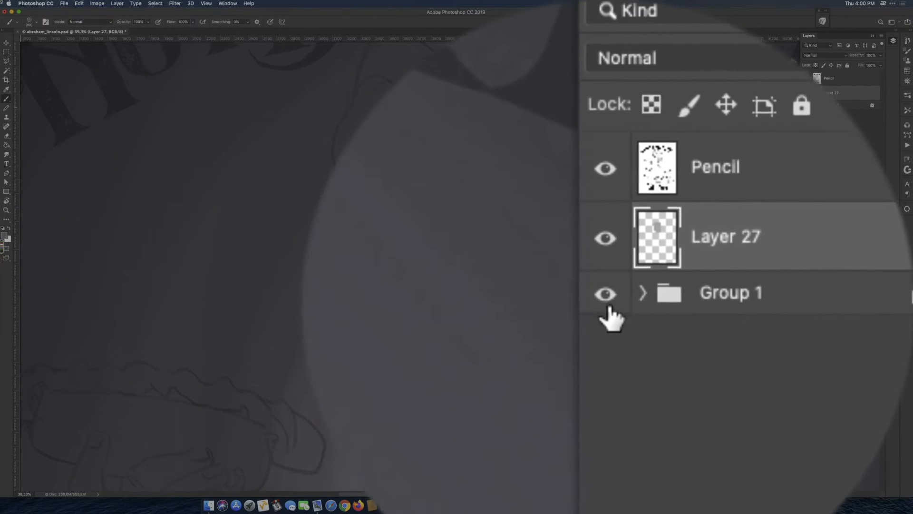
Hide Group 1 and the Pencil layer to examine the transparent area around Layer 27's face shape, and show both again.
click(609, 309)
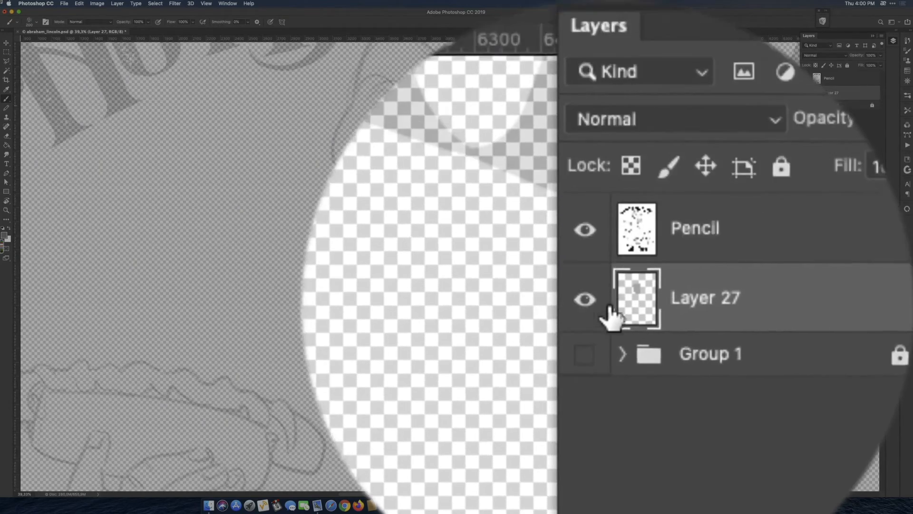
click(585, 229)
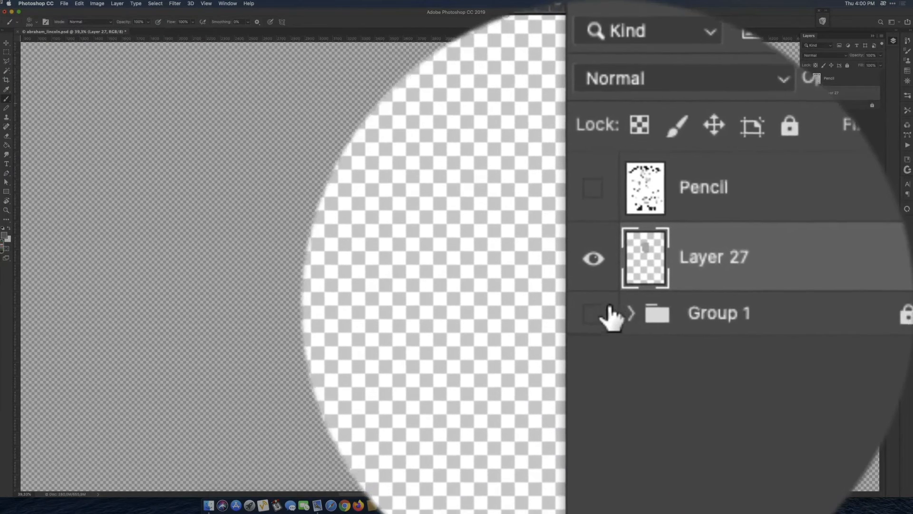
click(479, 356)
click(479, 230)
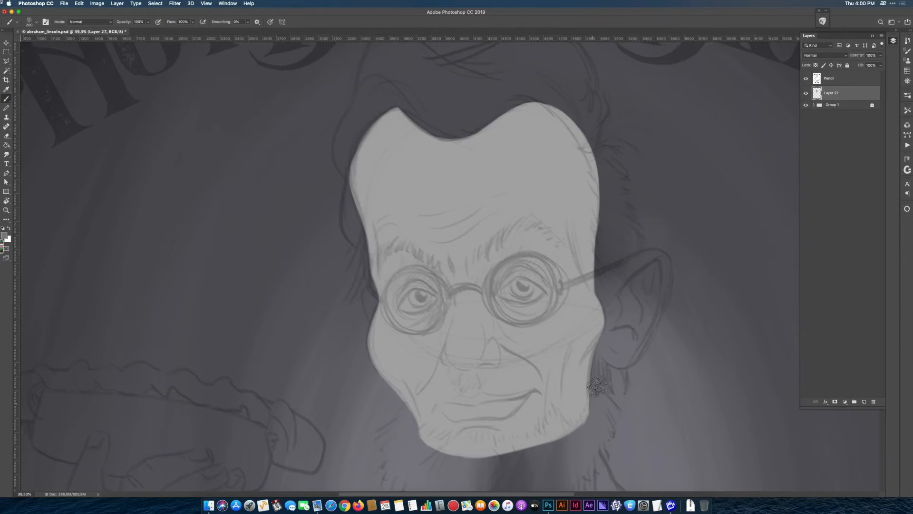
Lock Layer 27's transparent pixels and paint darker grey shading over both brows of the face shape.
click(816, 66)
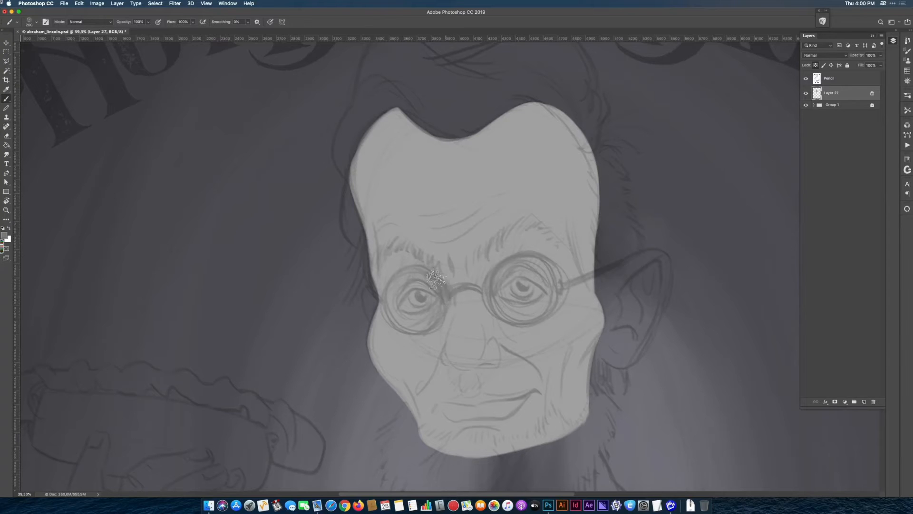
mouse_move(436, 280)
mouse_down()
mouse_move(431, 271)
mouse_move(440, 288)
mouse_move(411, 259)
mouse_up()
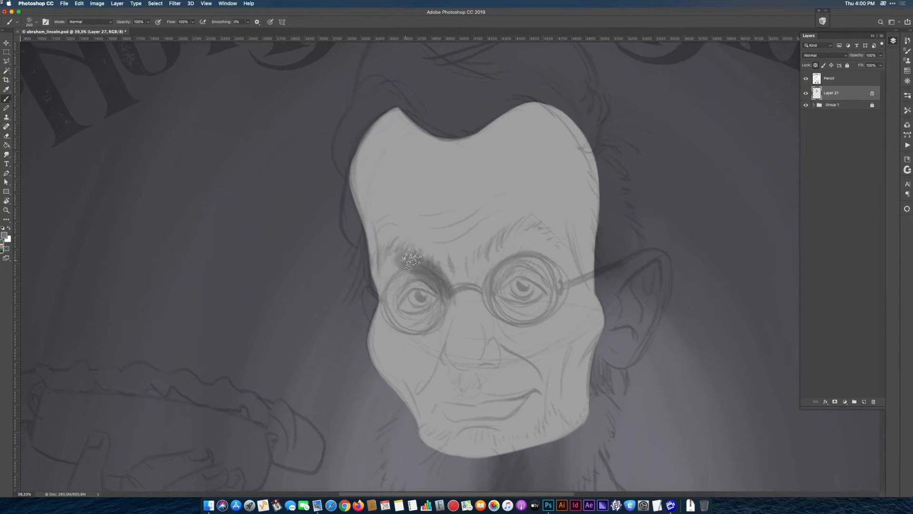
mouse_move(494, 268)
mouse_down()
mouse_move(533, 238)
mouse_move(477, 261)
mouse_up()
mouse_move(408, 260)
mouse_down()
mouse_move(380, 284)
mouse_move(392, 283)
mouse_move(390, 335)
mouse_move(456, 345)
mouse_up()
Hide the Pencil layer and paint darker grey shading along the lower edge of the chin on Layer 27.
alt+scroll(377, 286, up, 5)
click(806, 79)
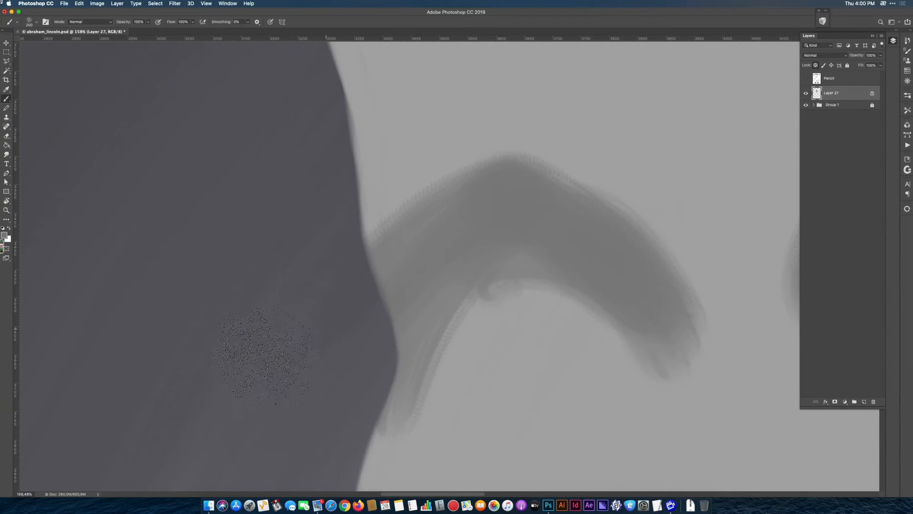
mouse_move(497, 344)
mouse_down()
mouse_move(463, 381)
mouse_move(465, 312)
mouse_move(445, 263)
mouse_move(444, 351)
mouse_up()
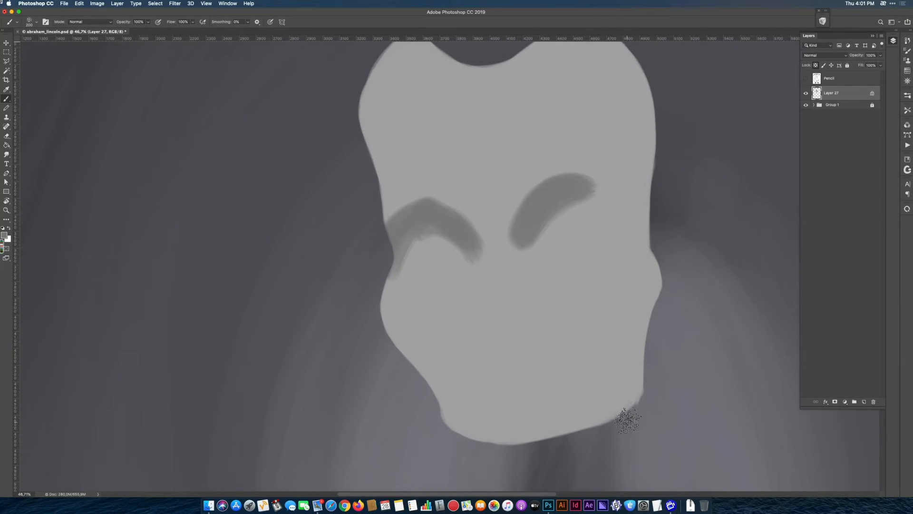
drag(627, 439, 673, 422)
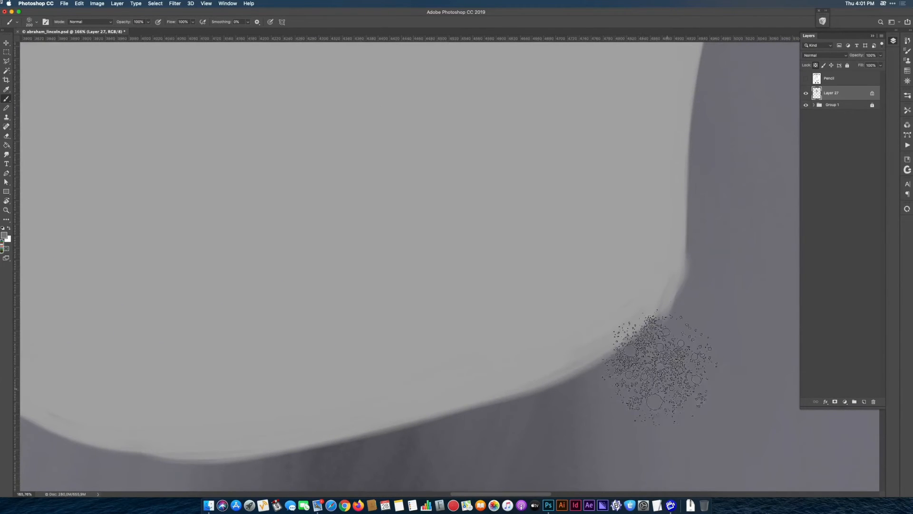
mouse_move(618, 329)
mouse_down()
mouse_move(510, 384)
mouse_move(570, 360)
mouse_move(670, 275)
mouse_move(598, 324)
mouse_move(456, 379)
mouse_move(603, 324)
mouse_move(667, 265)
mouse_move(454, 394)
mouse_move(642, 295)
mouse_move(676, 259)
mouse_move(529, 369)
mouse_move(538, 393)
mouse_move(565, 396)
mouse_move(577, 412)
mouse_move(624, 382)
mouse_move(404, 419)
mouse_move(574, 378)
mouse_move(412, 410)
mouse_move(282, 453)
mouse_move(440, 411)
mouse_move(227, 445)
mouse_move(192, 443)
mouse_move(333, 422)
mouse_move(156, 439)
mouse_move(371, 408)
mouse_move(390, 388)
mouse_move(316, 424)
mouse_up()
drag(329, 383, 518, 406)
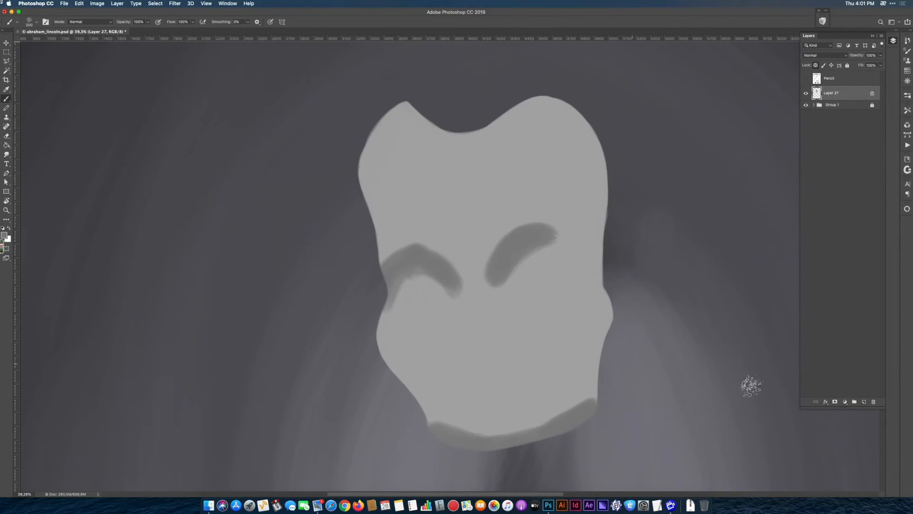
Test a grey brush stroke beside the jaw on a new layer, and discard the stroke and the layer.
click(861, 402)
mouse_move(286, 381)
mouse_down()
mouse_move(306, 368)
mouse_move(319, 399)
mouse_move(358, 394)
mouse_up()
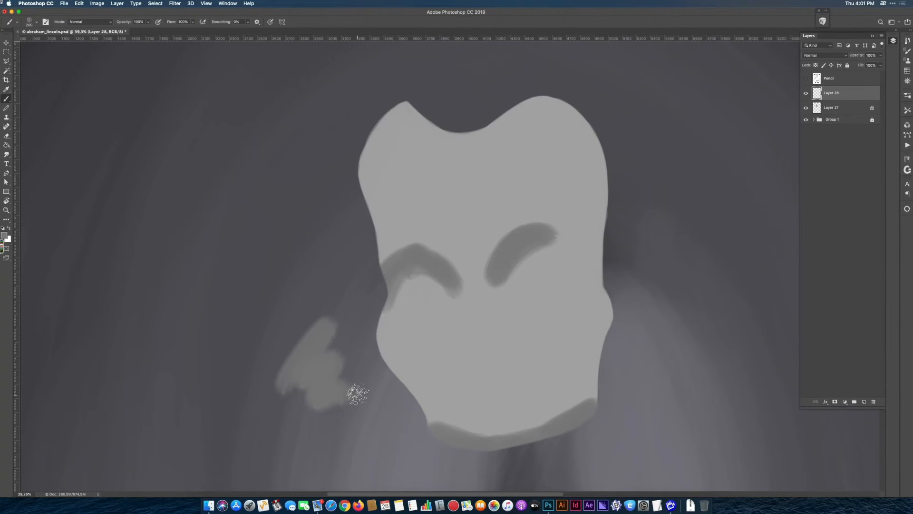
key(super+z)
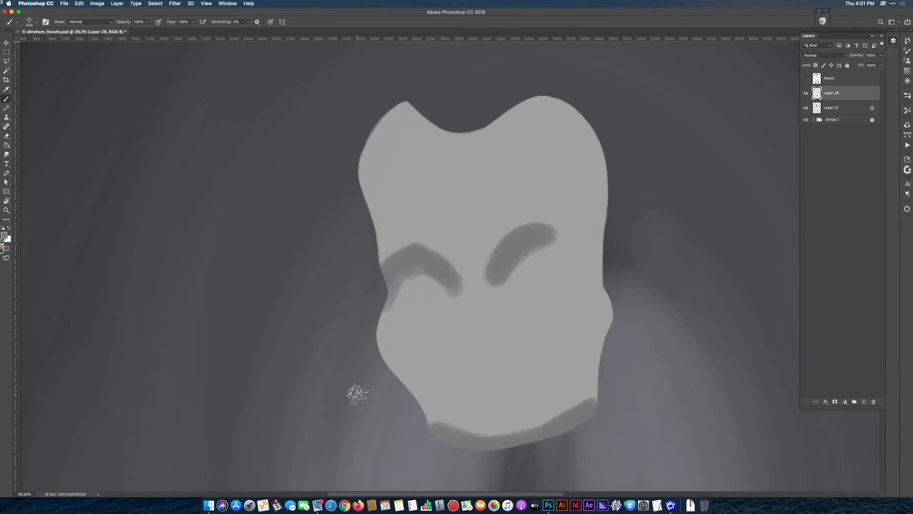
drag(837, 95, 873, 402)
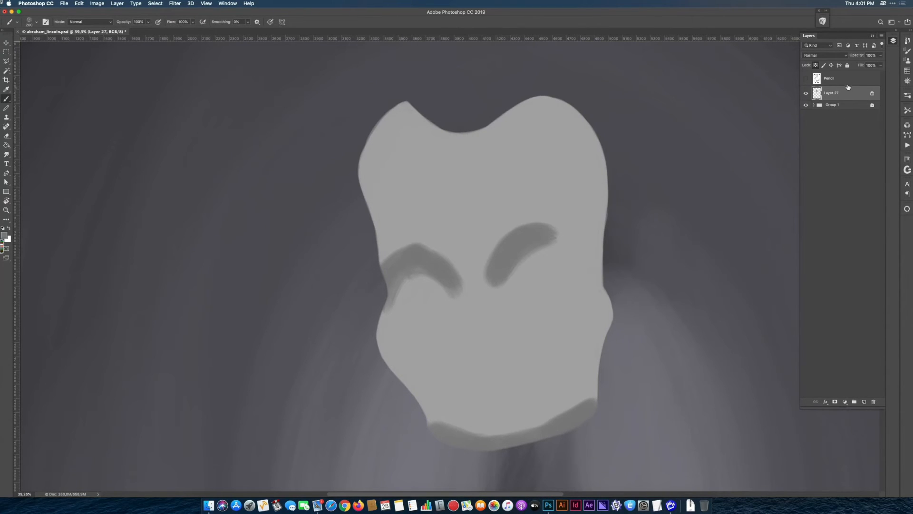
Revert the document history to the state just before Layer 27's transparent pixels were locked.
click(907, 42)
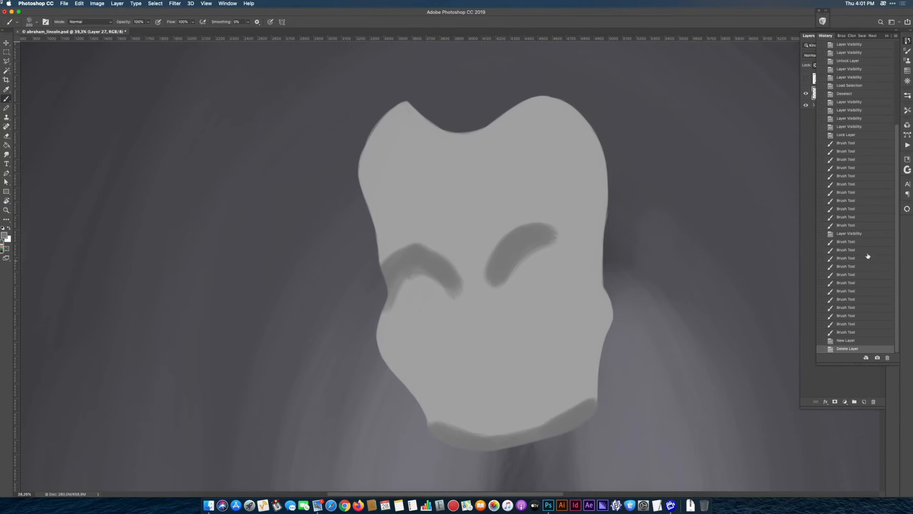
click(861, 234)
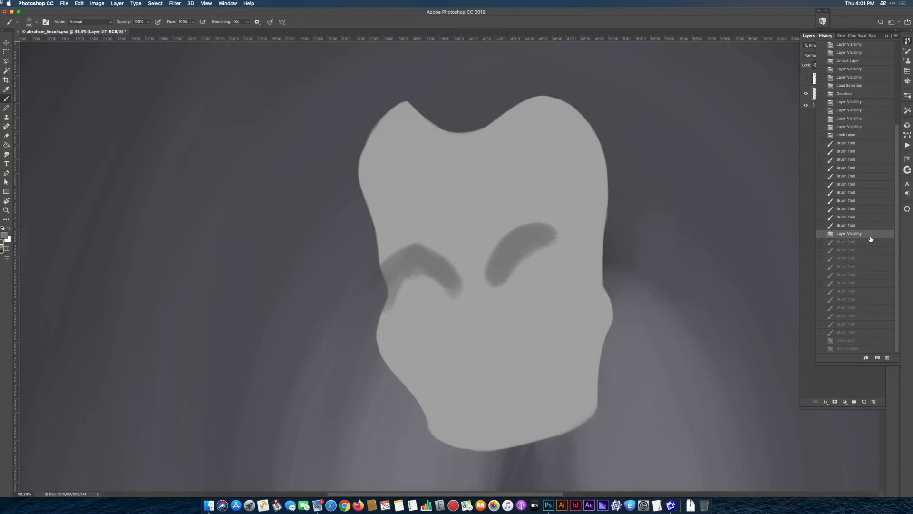
click(907, 42)
click(907, 42)
click(863, 136)
click(908, 43)
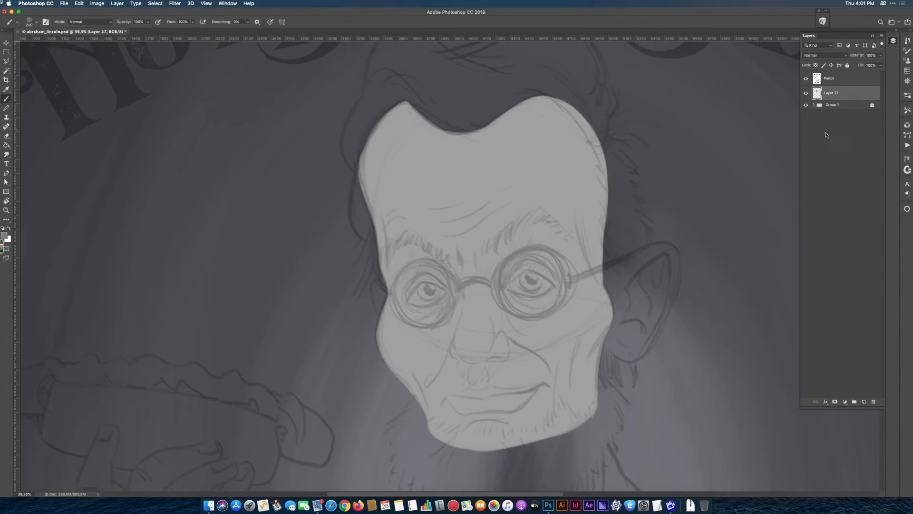
Add one new empty layer directly above Layer 27.
mouse_move(593, 320)
mouse_down()
mouse_move(534, 327)
mouse_move(518, 312)
mouse_up()
key(super+r)
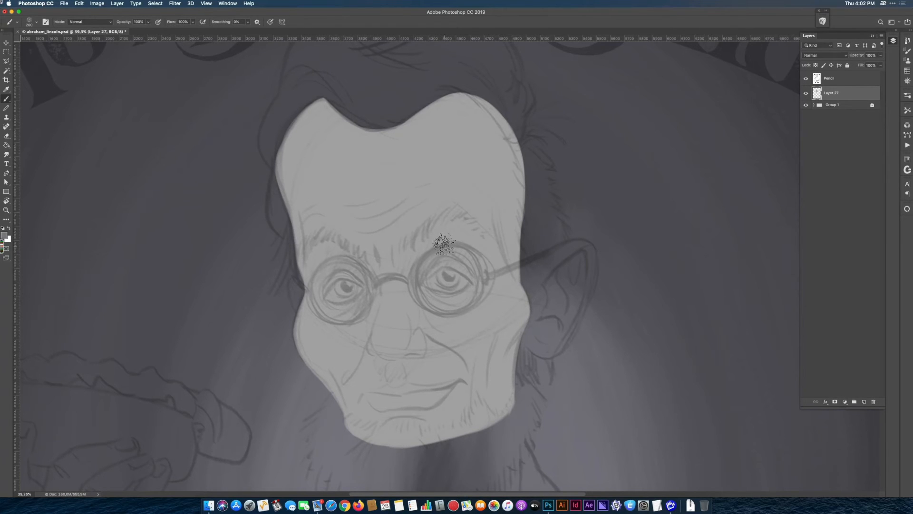
click(865, 402)
click(865, 402)
drag(827, 99, 873, 402)
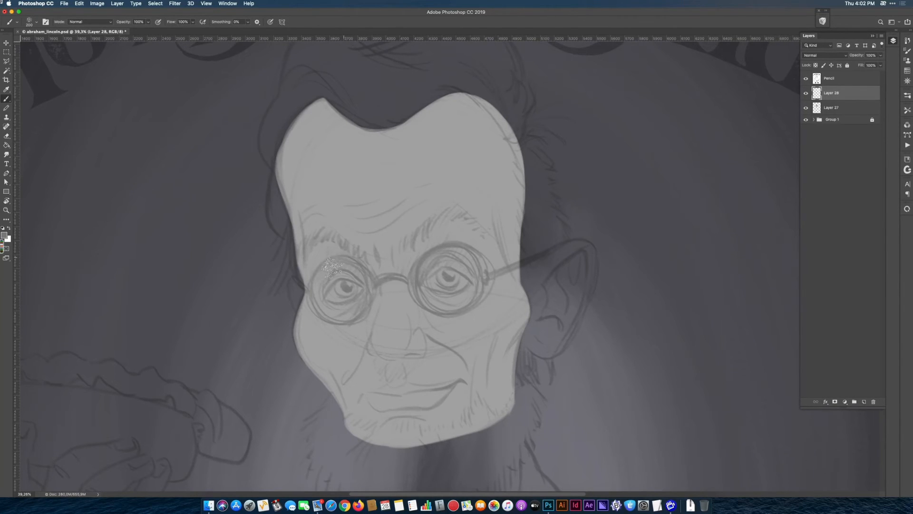
Test darker grey shading over the left brow on the new layer, toggle the layer's visibility, and undo the shading.
mouse_move(334, 241)
mouse_down()
mouse_move(315, 267)
mouse_move(382, 247)
mouse_move(323, 252)
mouse_move(310, 271)
mouse_move(321, 240)
mouse_move(305, 307)
mouse_move(308, 273)
mouse_up()
click(807, 94)
click(807, 96)
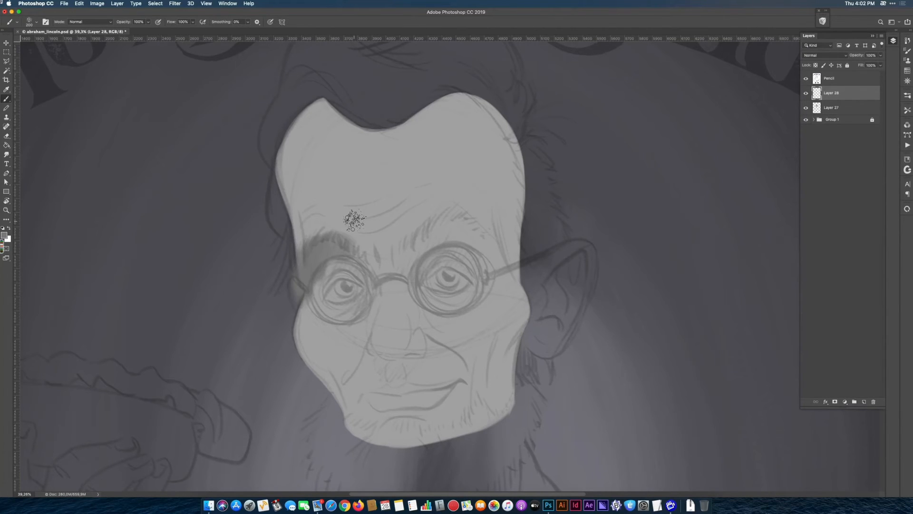
key(super+z)
key(super+z)
key(super+shift+z)
key(super+z)
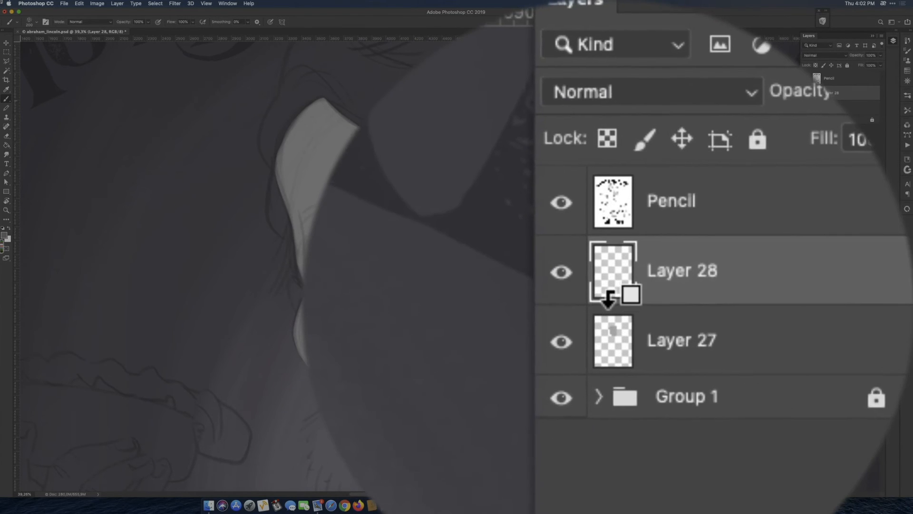
Clip Layer 28 to the Layer 27 face shape and toggle Layer 27's visibility to check the base.
alt+click(816, 98)
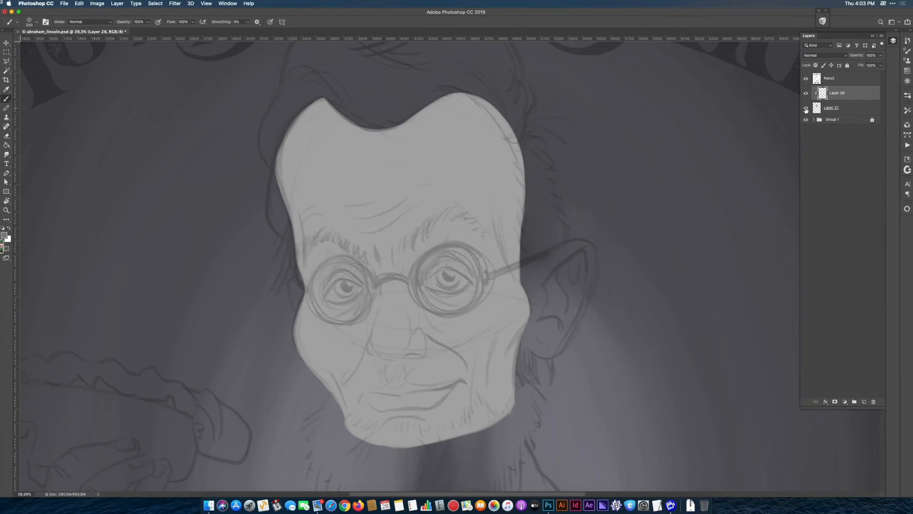
click(805, 109)
click(806, 109)
Paint broad darker grey strokes across the brows, eyes and right cheek on clipped Layer 28, running past the face edge.
mouse_move(336, 262)
mouse_down()
mouse_move(318, 273)
mouse_move(325, 249)
mouse_move(307, 269)
mouse_move(329, 250)
mouse_move(315, 252)
mouse_move(317, 242)
mouse_move(297, 327)
mouse_up()
drag(300, 252, 302, 279)
mouse_move(319, 238)
mouse_down()
mouse_move(188, 350)
mouse_move(619, 176)
mouse_move(243, 302)
mouse_move(544, 203)
mouse_move(589, 247)
mouse_up()
mouse_move(523, 290)
mouse_down()
mouse_move(494, 309)
mouse_move(505, 329)
mouse_move(545, 313)
mouse_move(514, 356)
mouse_move(523, 256)
mouse_move(488, 334)
mouse_up()
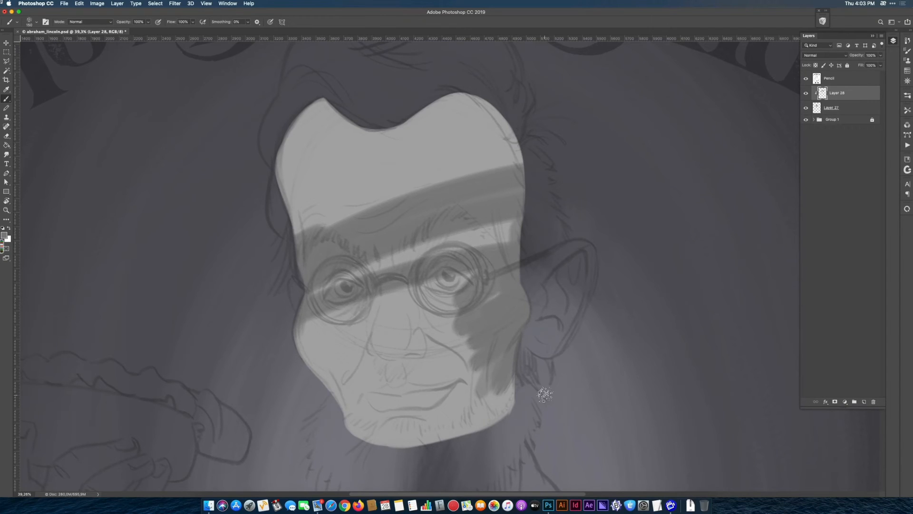
Add another clipped layer above Layer 28 and paint darker grey patches on the upper right forehead and lower left jaw.
click(864, 402)
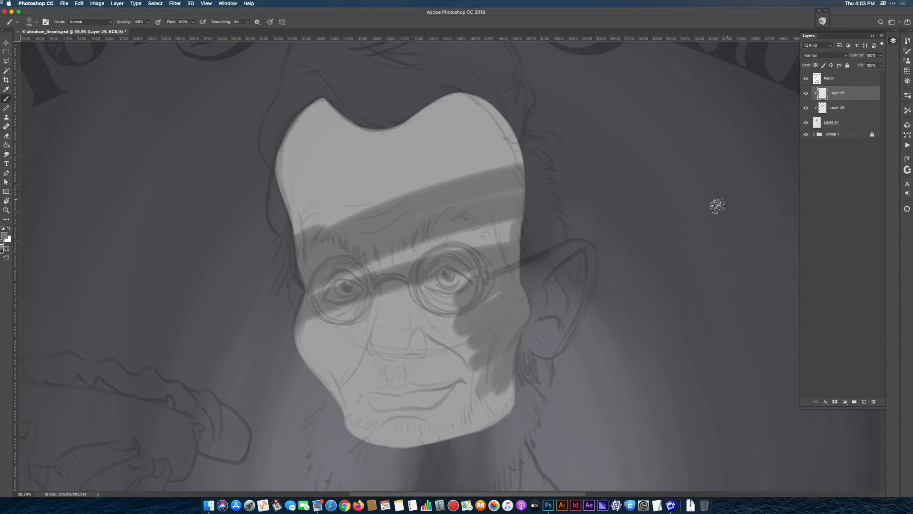
mouse_move(533, 137)
mouse_down()
mouse_move(513, 123)
mouse_move(508, 146)
mouse_move(473, 107)
mouse_up()
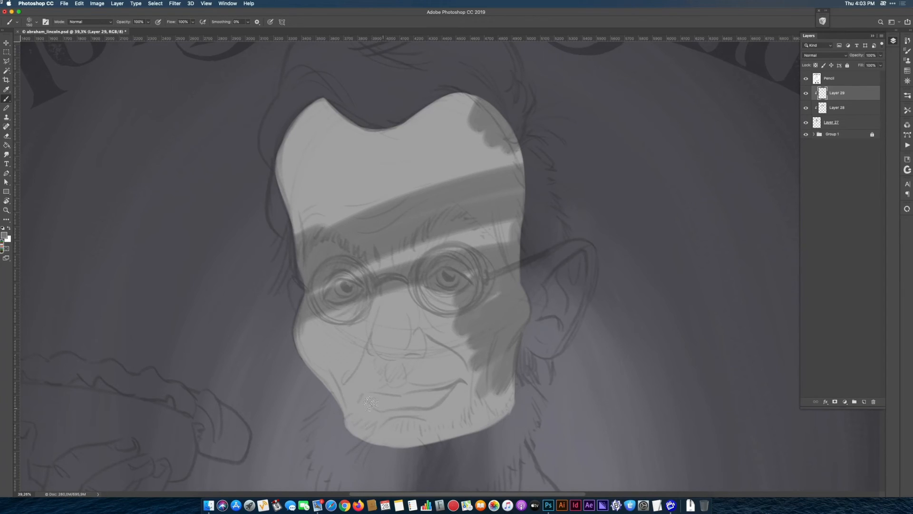
mouse_move(369, 420)
mouse_down()
mouse_move(342, 419)
mouse_move(340, 368)
mouse_up()
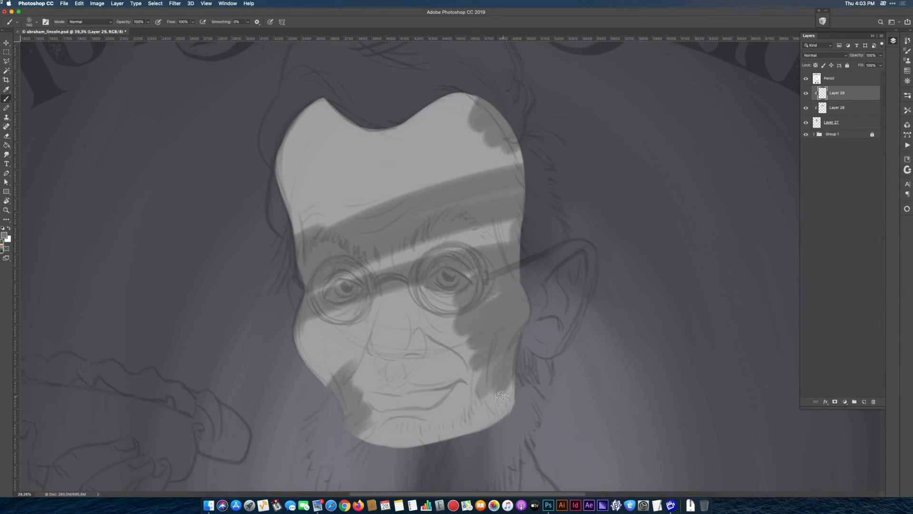
Toggle Layer 29's clipping mask off and on again, and delete the layer.
alt+click(823, 96)
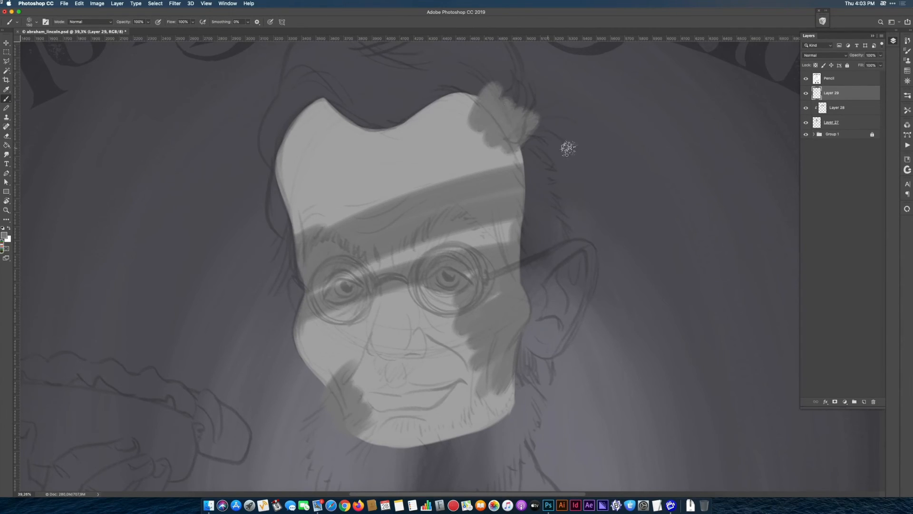
alt+click(818, 97)
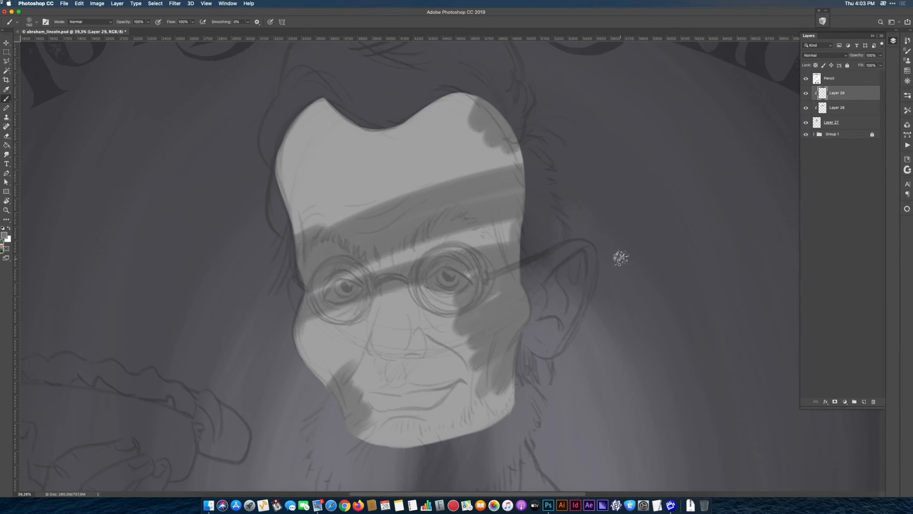
mouse_move(838, 97)
mouse_down()
mouse_move(757, 304)
mouse_move(840, 395)
mouse_move(873, 402)
mouse_up()
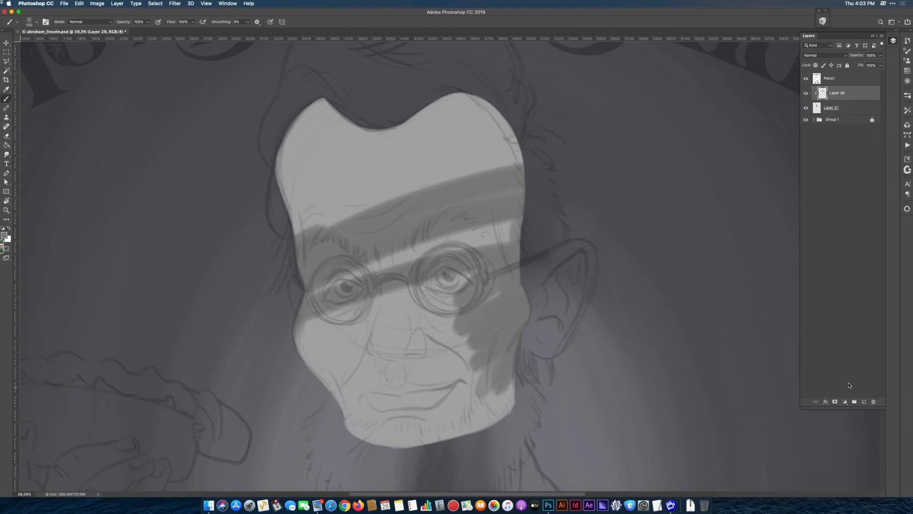
Revert the document to its last saved version.
drag(571, 270, 541, 298)
mouse_move(515, 335)
mouse_down()
mouse_move(475, 347)
mouse_move(490, 311)
mouse_move(491, 333)
mouse_up()
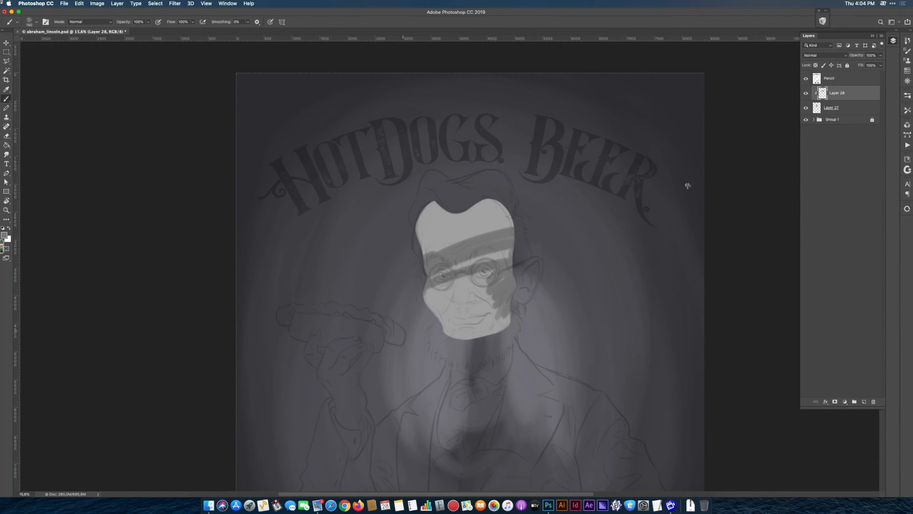
click(63, 4)
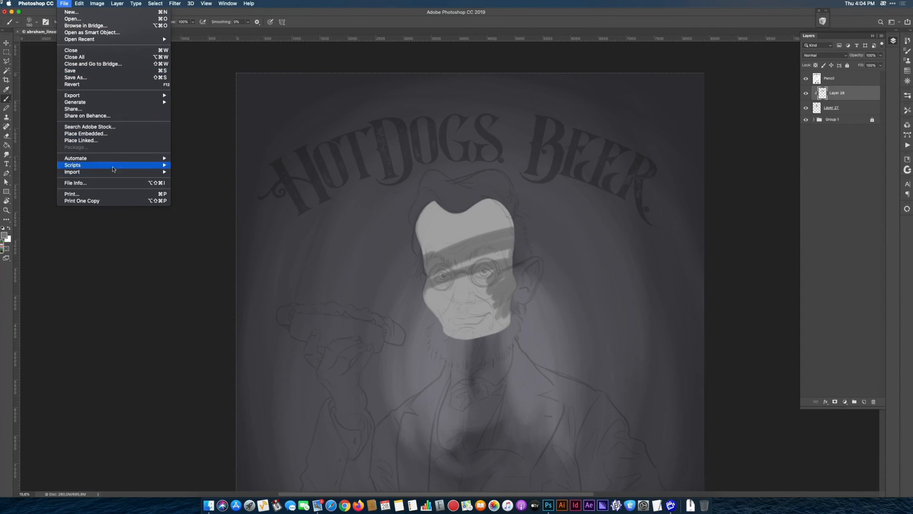
click(116, 85)
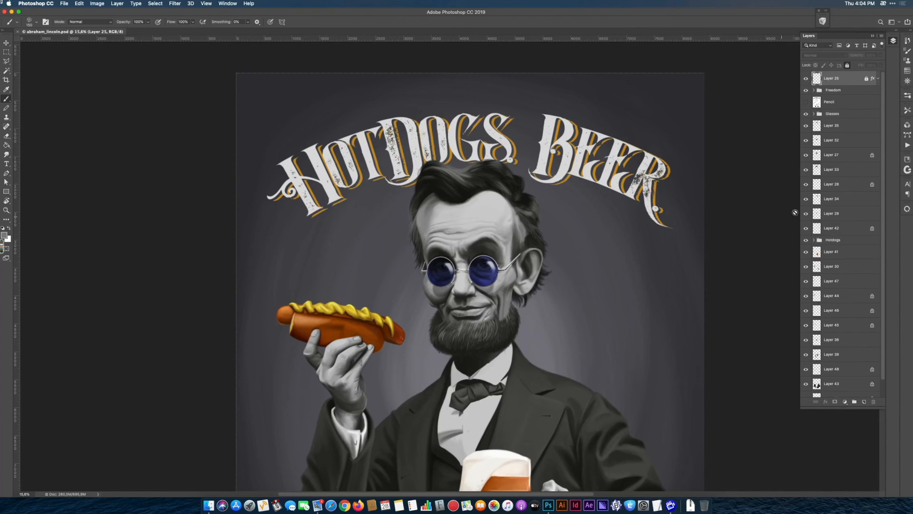
Expand the Glasses group and hide its blue lens layers to examine how the glasses are built.
drag(884, 339, 891, 295)
mouse_move(893, 336)
mouse_down()
mouse_move(895, 365)
mouse_move(893, 354)
mouse_up()
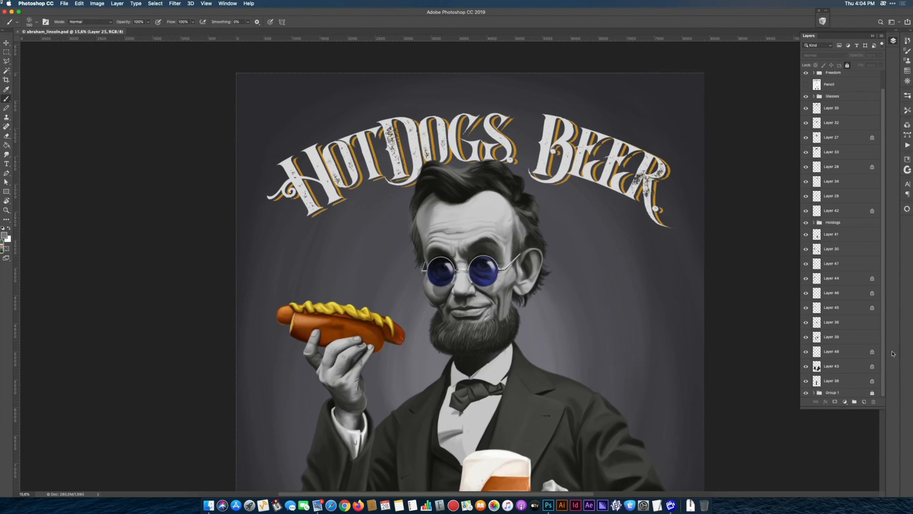
click(814, 96)
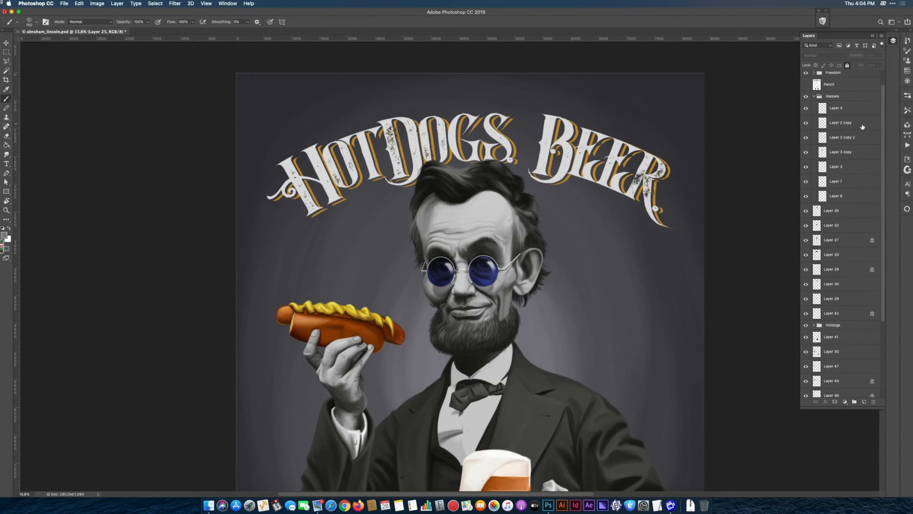
click(807, 110)
click(807, 113)
click(807, 121)
click(808, 125)
drag(807, 123, 805, 152)
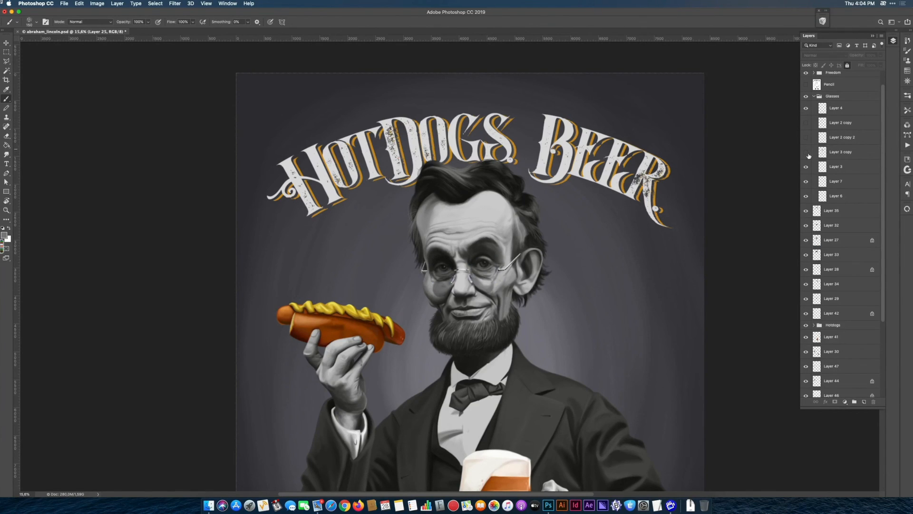
Toggle the remaining glasses frame layers to examine them, and show all layers of the Glasses group again.
click(807, 168)
drag(805, 180, 806, 195)
click(807, 157)
click(806, 181)
click(806, 196)
click(806, 137)
click(806, 123)
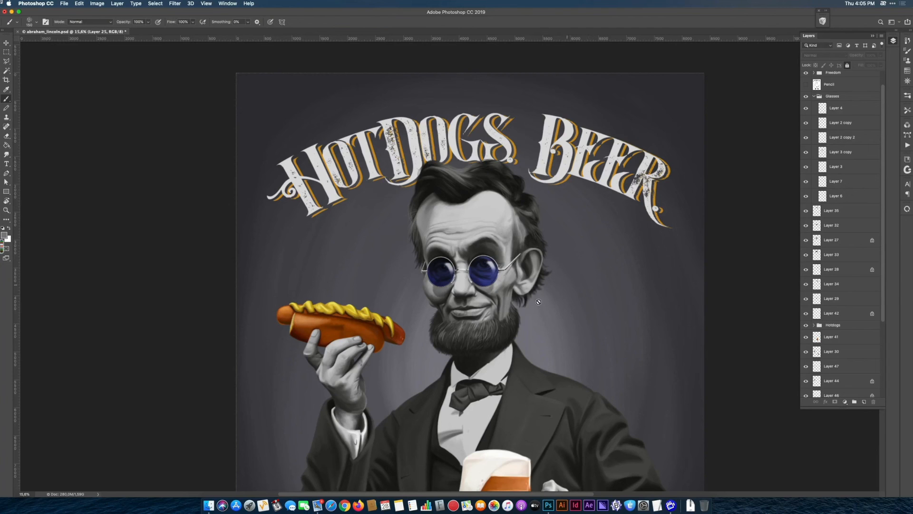
Examine the finished painting up close, from the sunglasses and beard to the hot dog, hand and beer mug.
scroll(483, 333, up, 5)
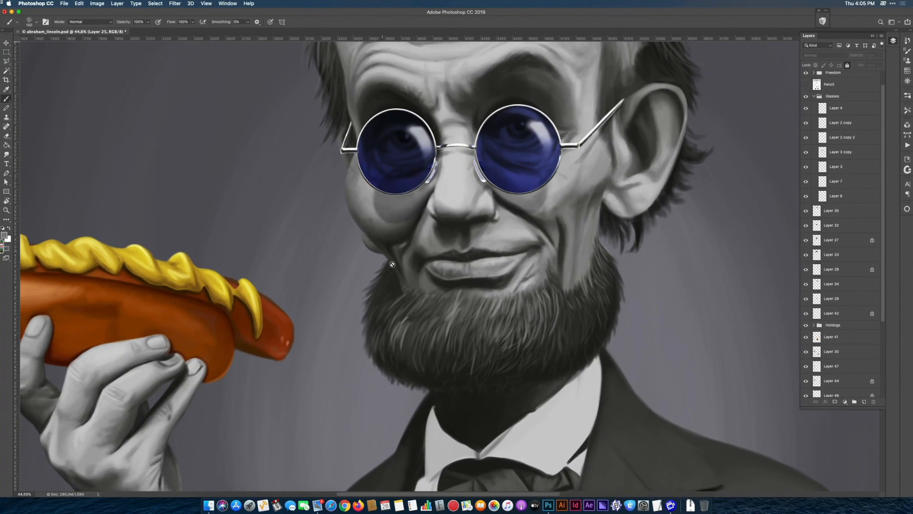
drag(324, 362, 554, 332)
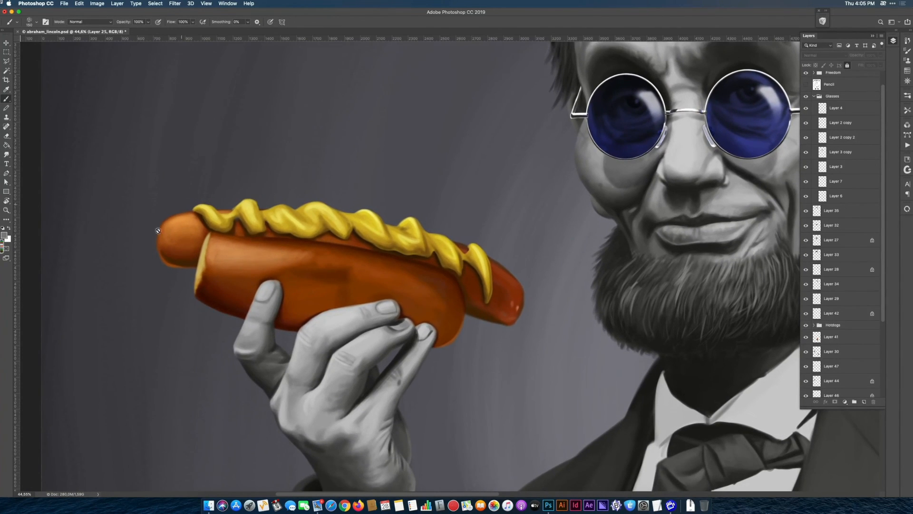
drag(516, 409, 538, 350)
drag(552, 401, 474, 318)
scroll(544, 376, down, 5)
drag(556, 379, 541, 376)
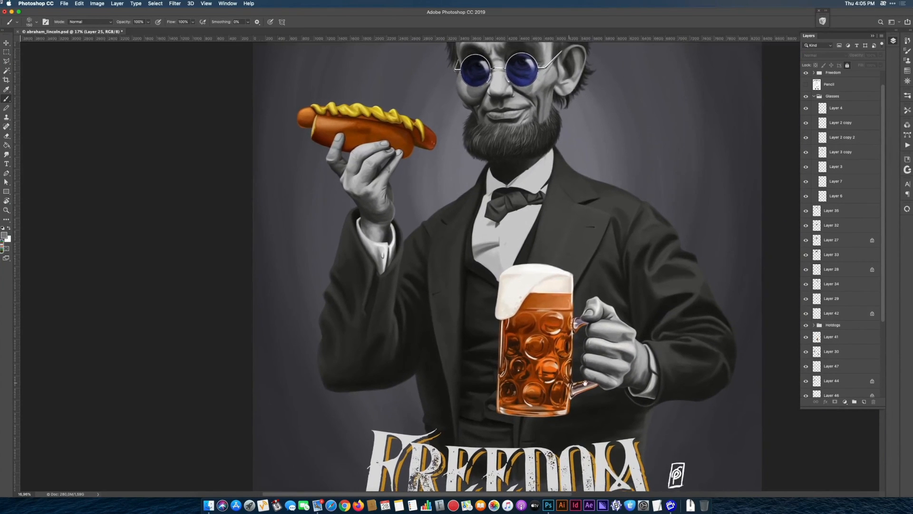
drag(614, 402, 579, 406)
key(super+r)
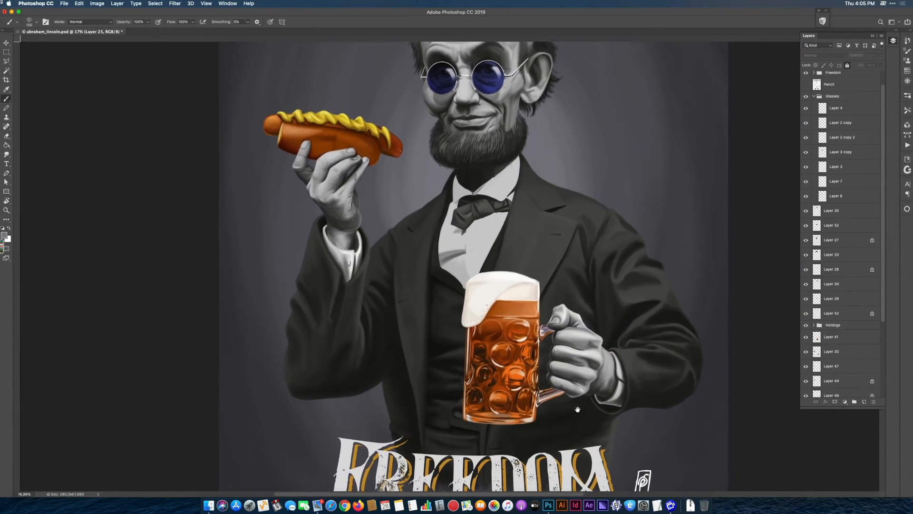